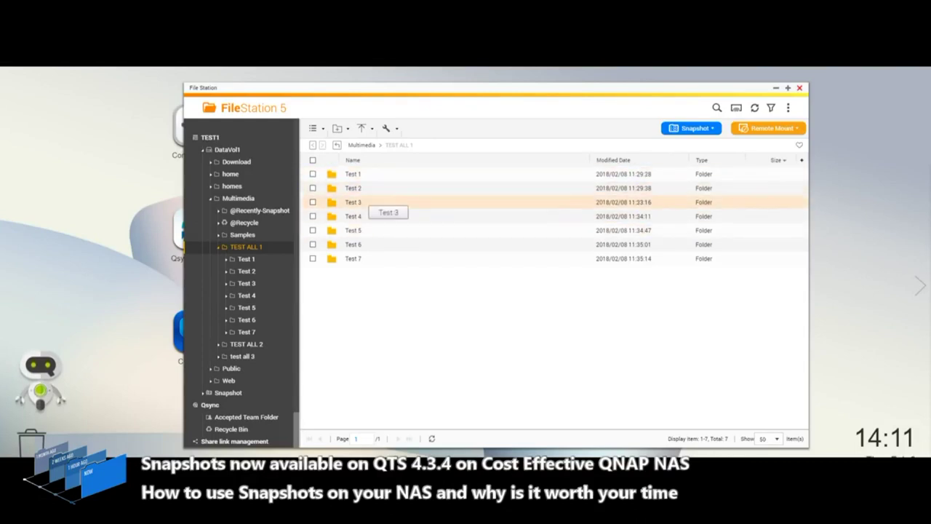
# View the files in the Test 4 folder of TEST ALL 1 and return to the Multimedia folder.
pyautogui.click(353, 216)
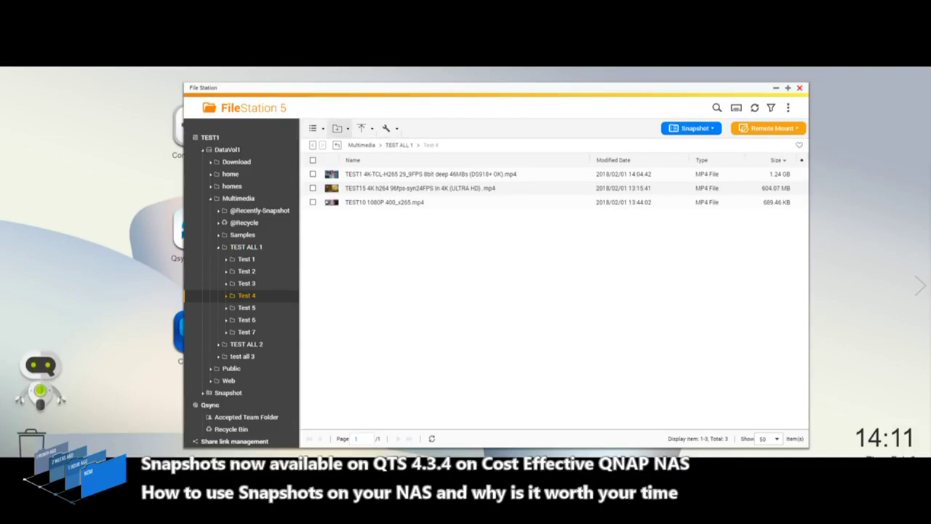
pyautogui.click(399, 145)
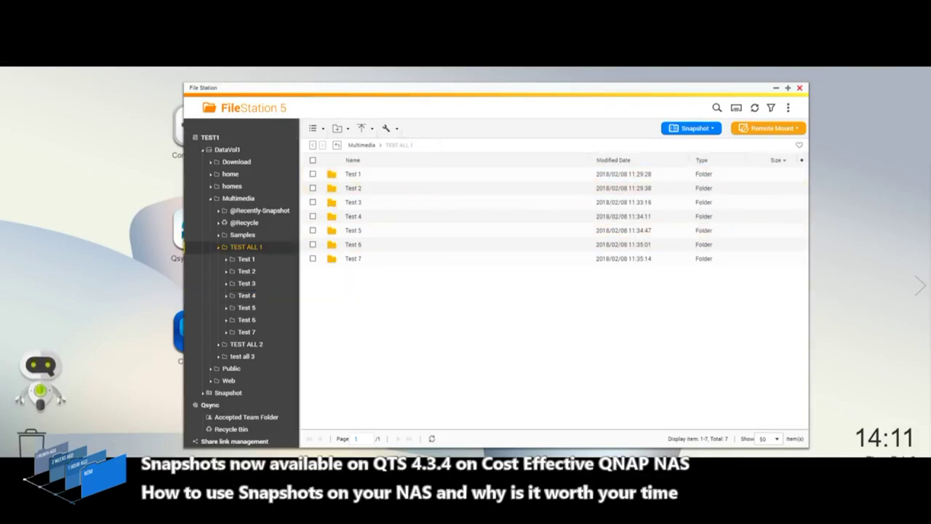
pyautogui.click(362, 145)
# Switch to Storage & Snapshots and examine the snapshot protection overview of Storage Pool 1.
pyautogui.click(23, 68)
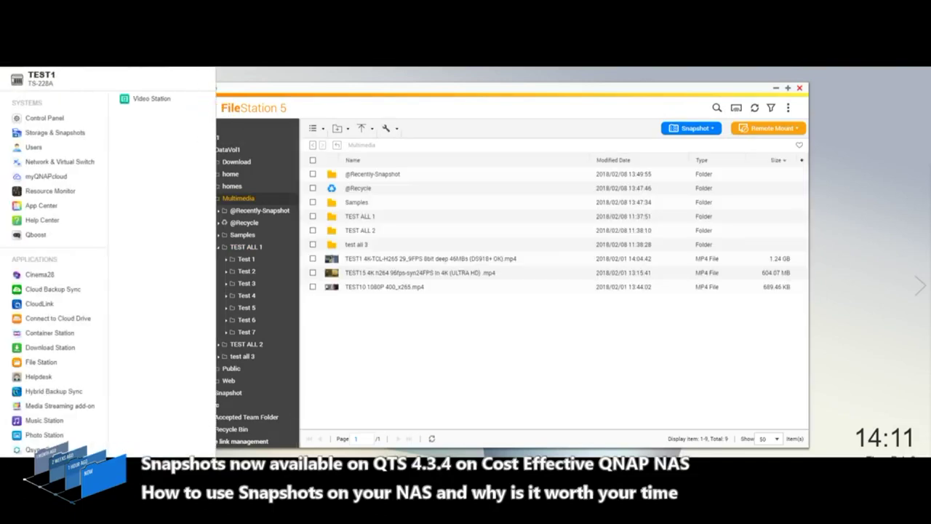
pyautogui.click(58, 131)
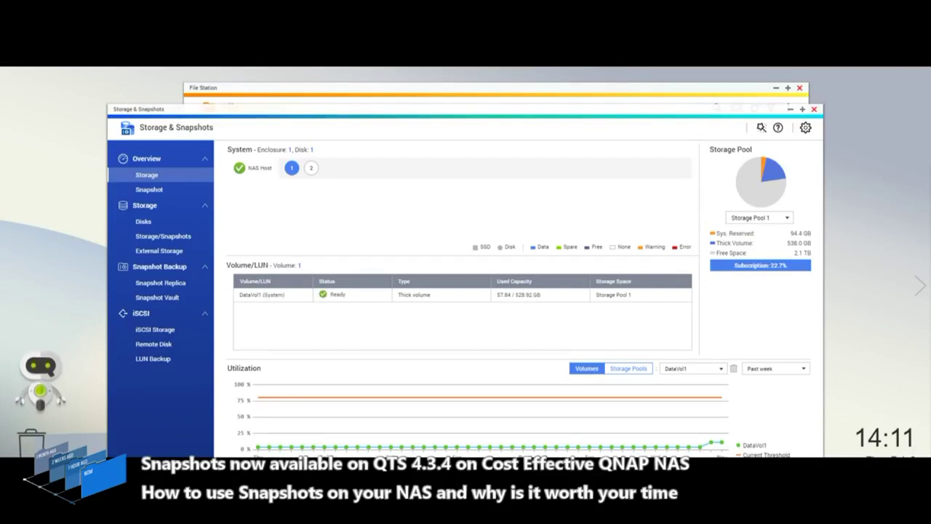
pyautogui.click(145, 205)
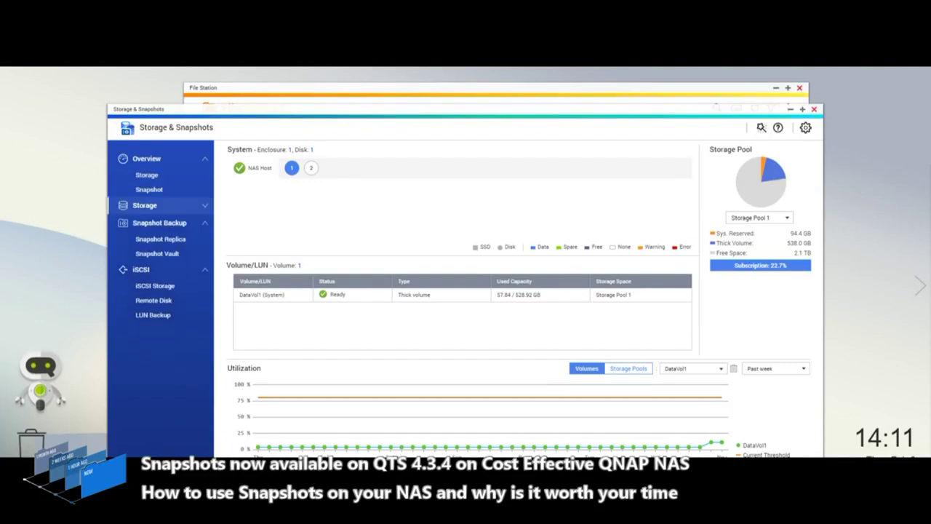
pyautogui.click(149, 189)
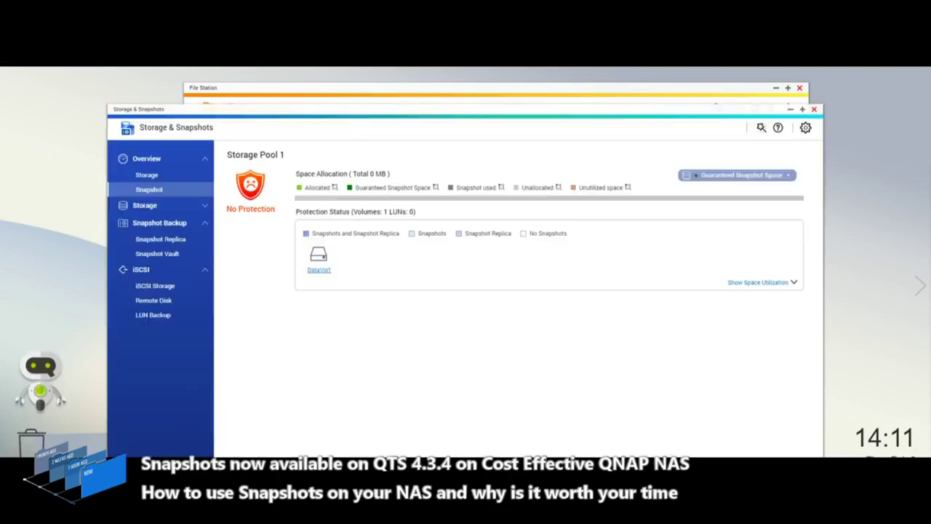
# View the detailed disk information of Disk 1 in the NAS host and close it.
pyautogui.click(145, 205)
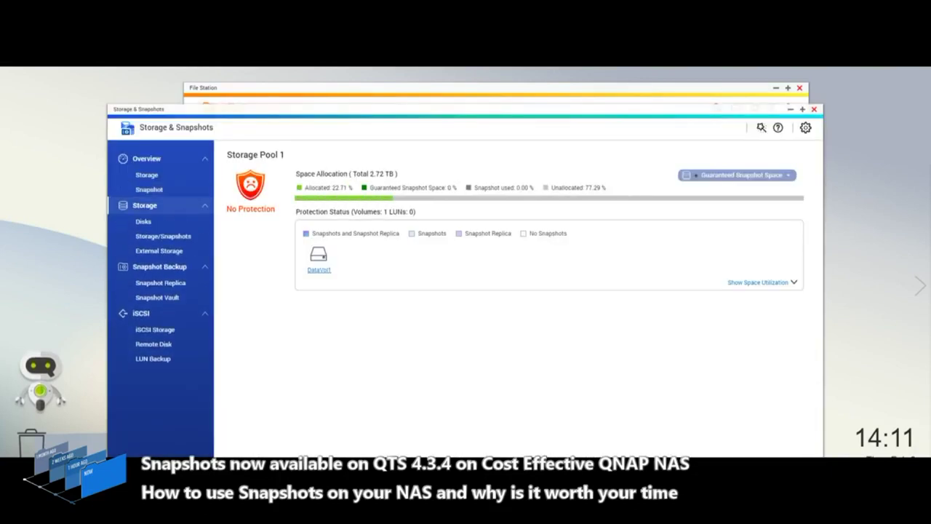
pyautogui.click(144, 221)
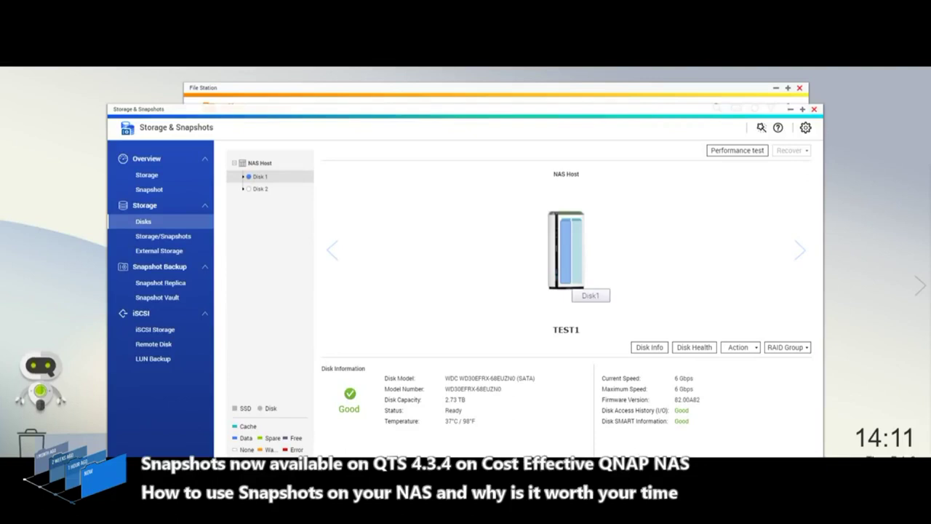
pyautogui.click(649, 347)
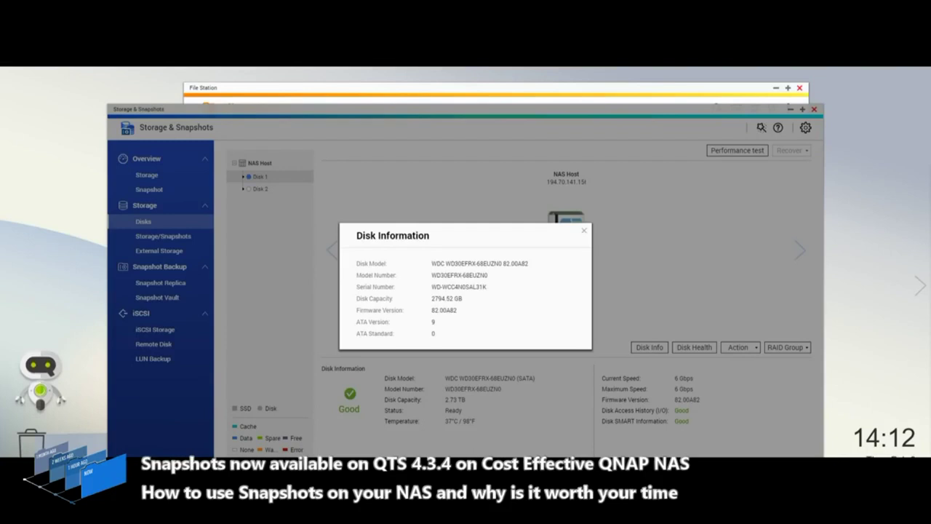
pyautogui.press('Escape')
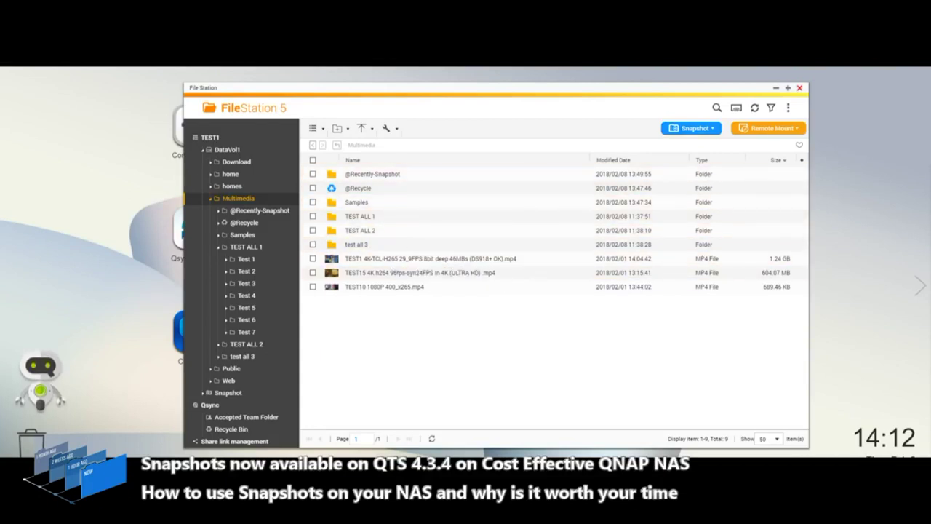
# Switch to File Station, open the Snapshot Manager for DataVol1 and dismiss its welcome message.
pyautogui.click(707, 128)
pyautogui.moveTo(703, 153)
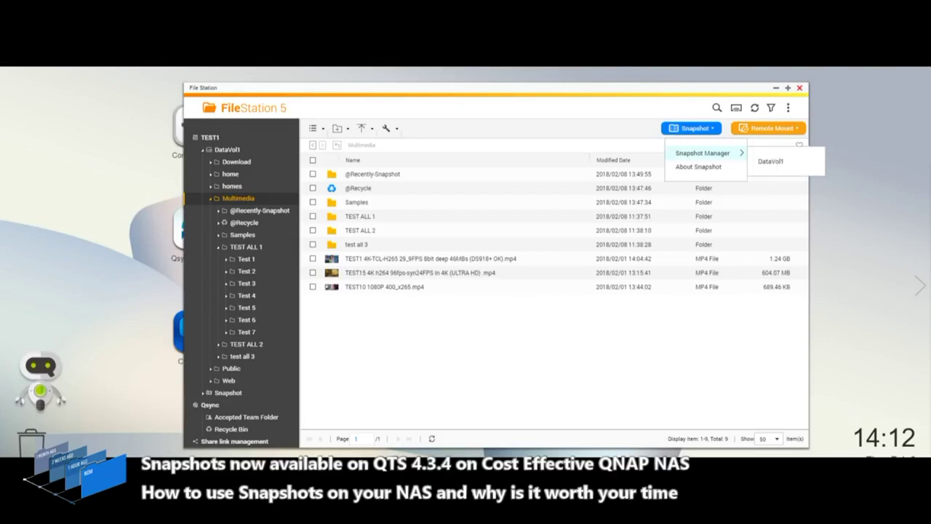
pyautogui.click(772, 161)
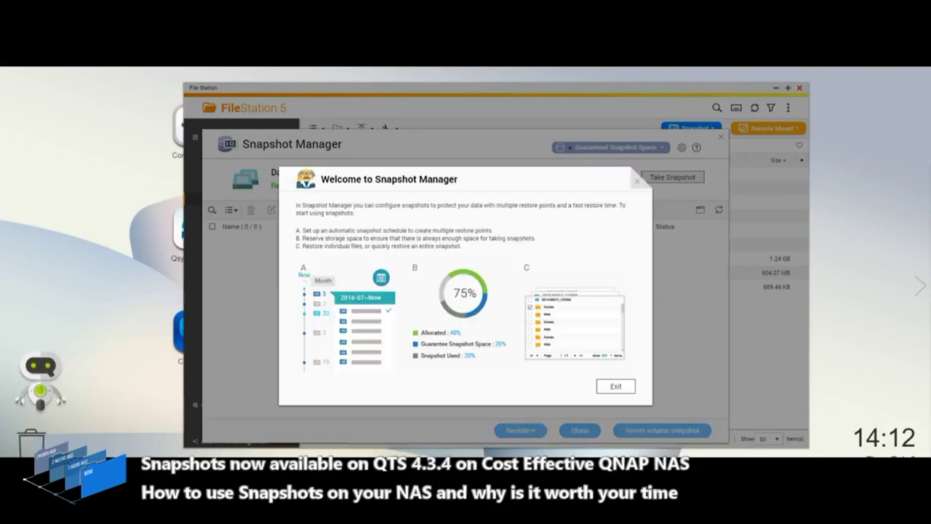
pyautogui.click(619, 390)
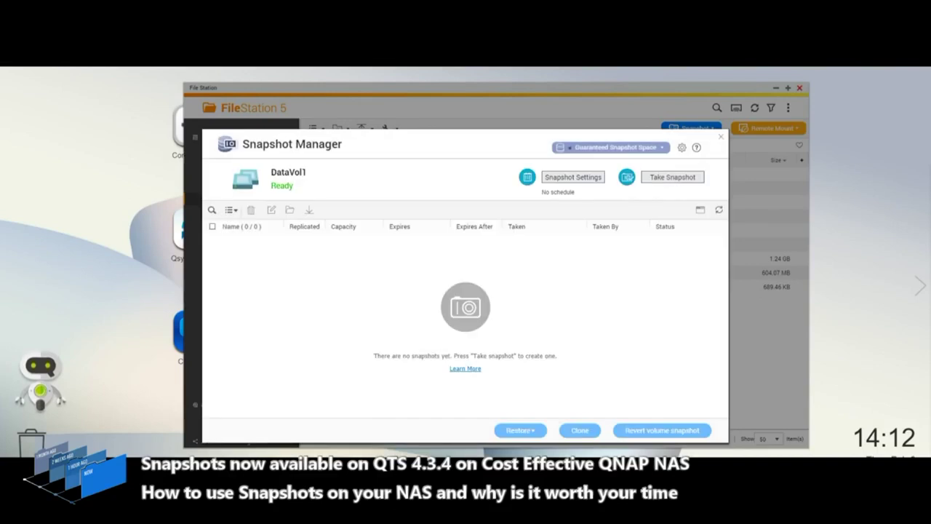
# Take a snapshot of DataVol1 kept for 20 days, with the default name and the description "Snap 1".
pyautogui.click(687, 179)
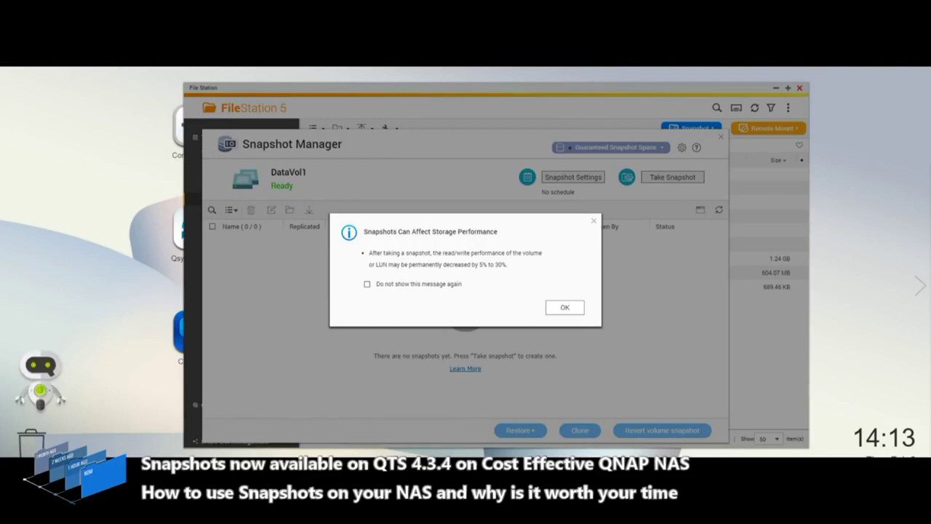
pyautogui.click(565, 307)
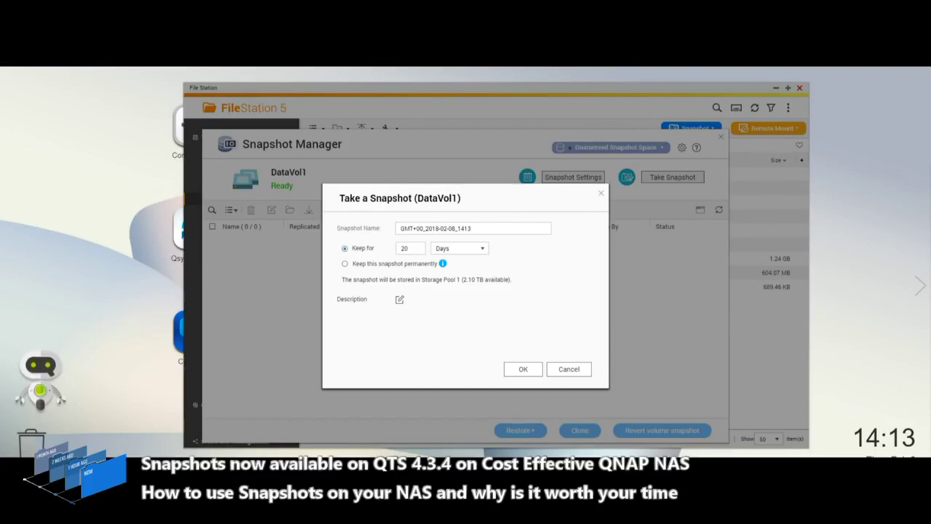
pyautogui.doubleClick(406, 248)
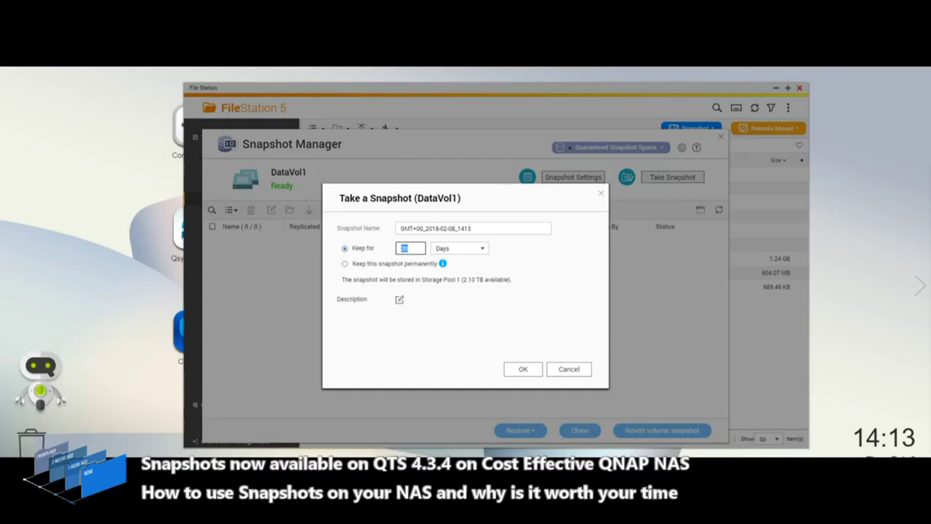
pyautogui.click(400, 300)
pyautogui.click(393, 315)
pyautogui.write('Snap 1')
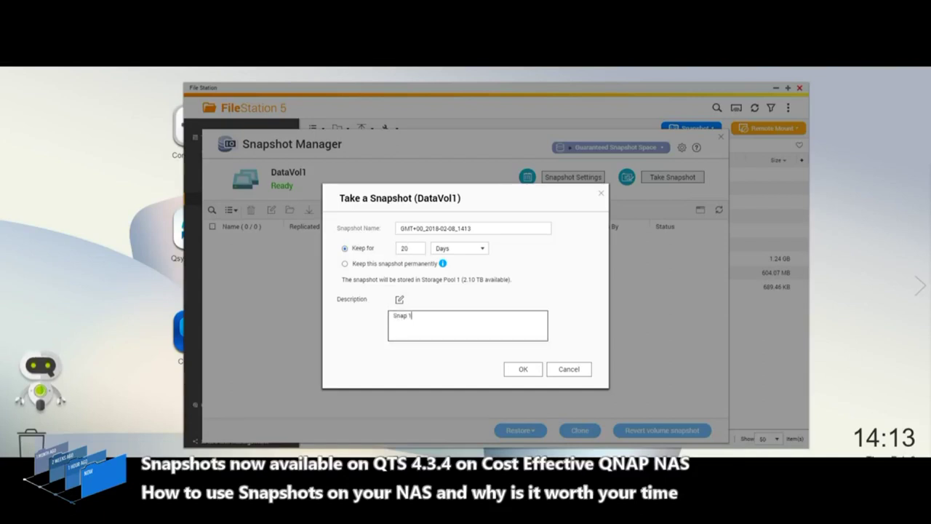
pyautogui.click(411, 248)
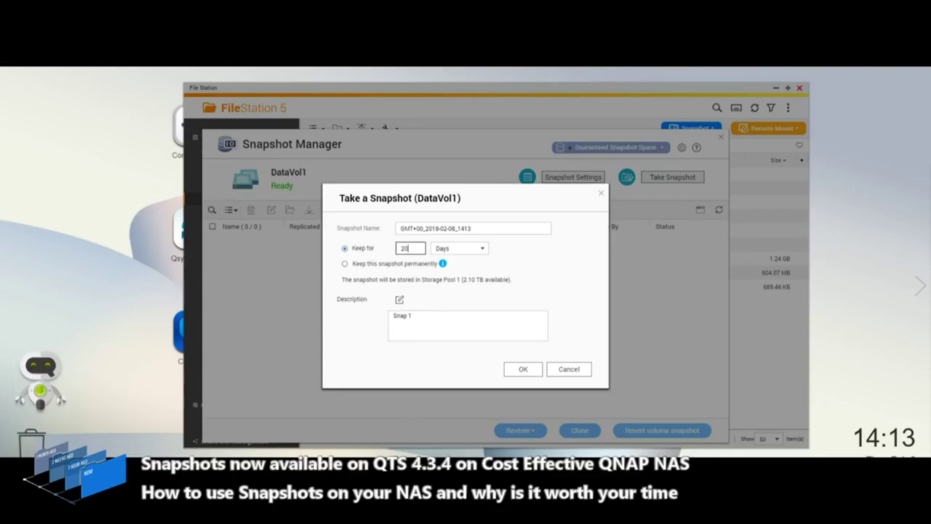
pyautogui.click(523, 369)
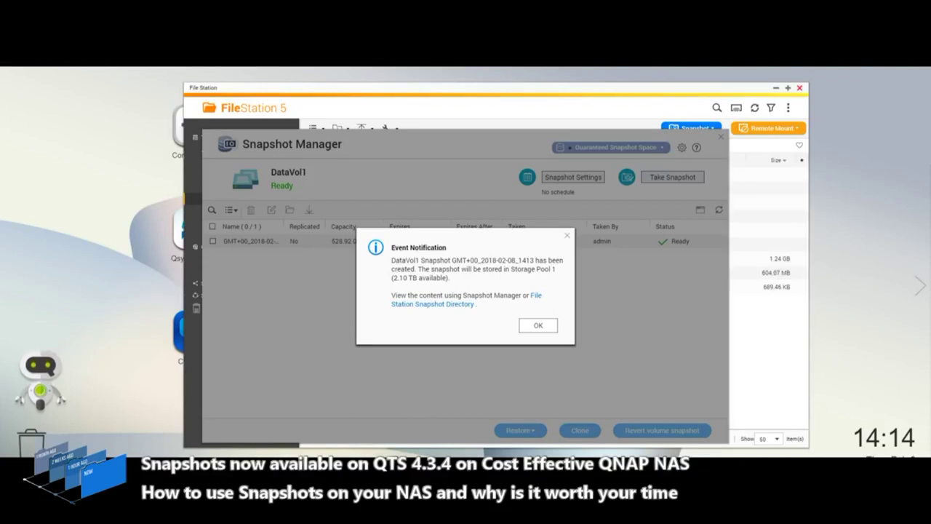
pyautogui.click(538, 326)
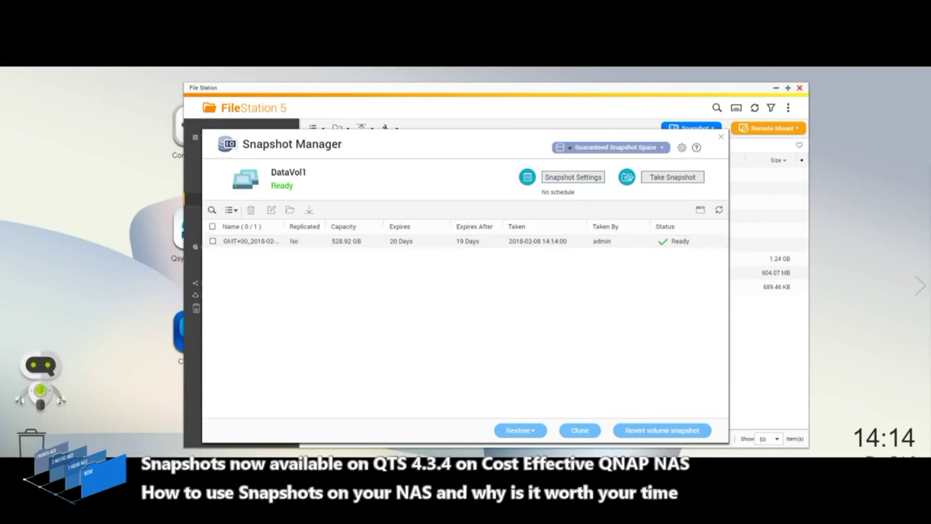
# Keep the snapshots in List view and close the Snapshot Manager without enabling a snapshot schedule.
pyautogui.click(232, 210)
pyautogui.click(260, 234)
pyautogui.click(231, 210)
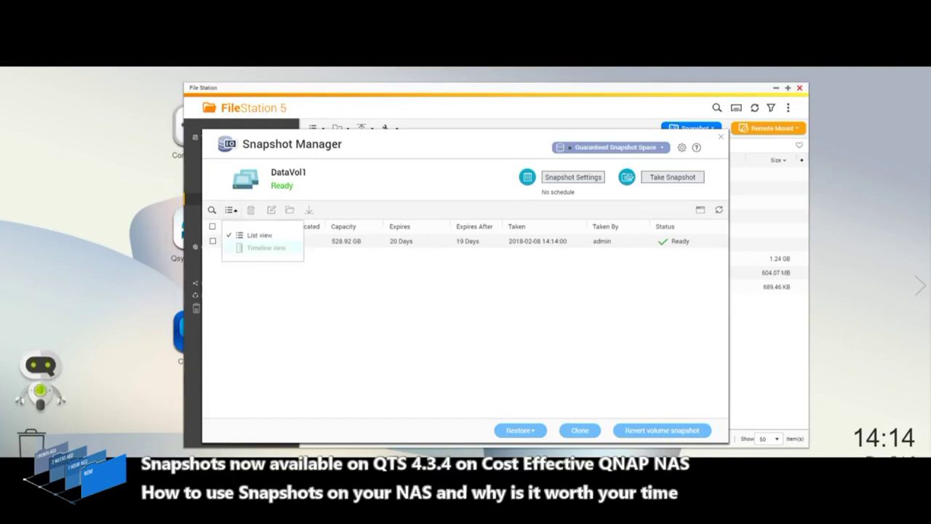
pyautogui.click(260, 235)
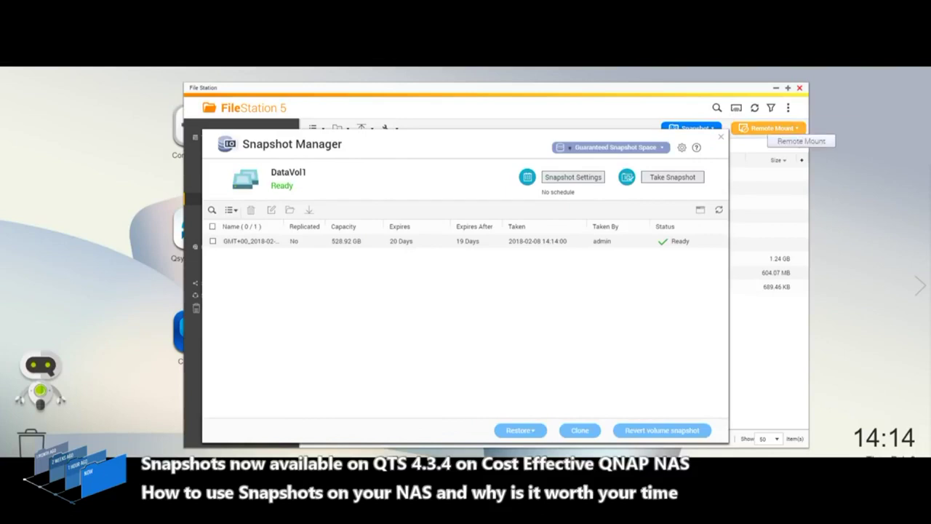
pyautogui.click(720, 137)
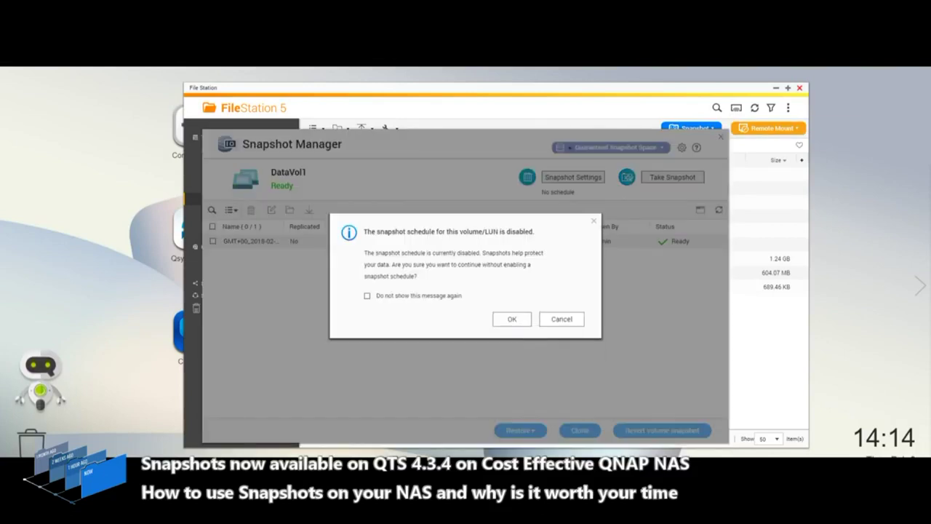
pyautogui.click(511, 318)
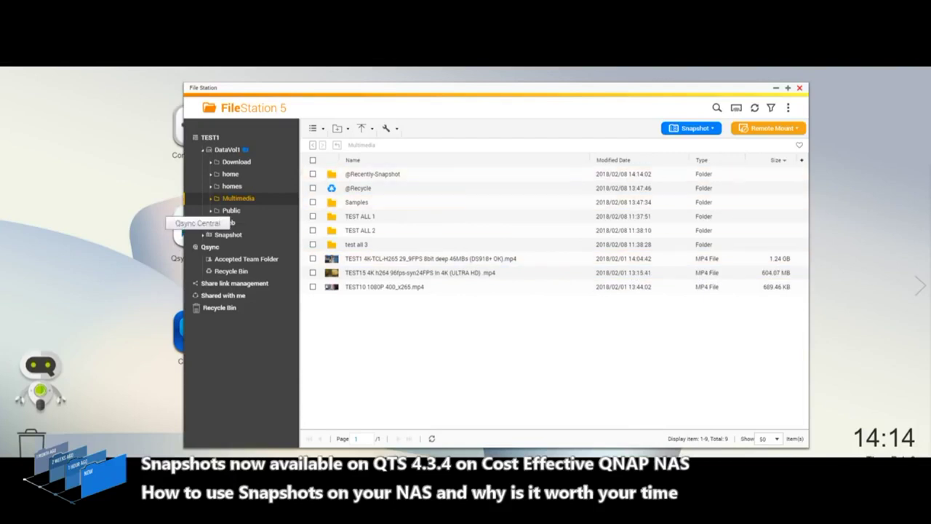
# Switch to Storage & Snapshots and examine the snapshot protection status and space utilization of Storage Pool 1.
pyautogui.click(14, 67)
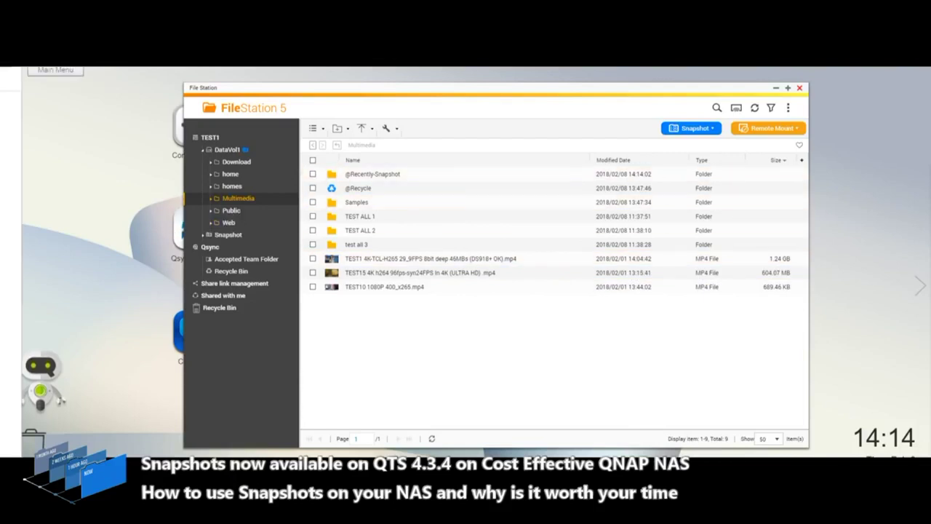
pyautogui.click(56, 132)
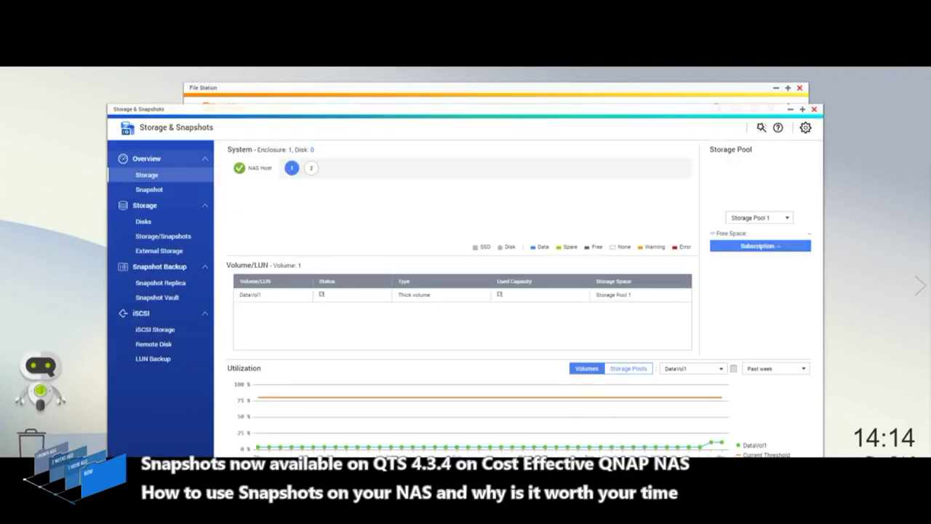
pyautogui.click(149, 189)
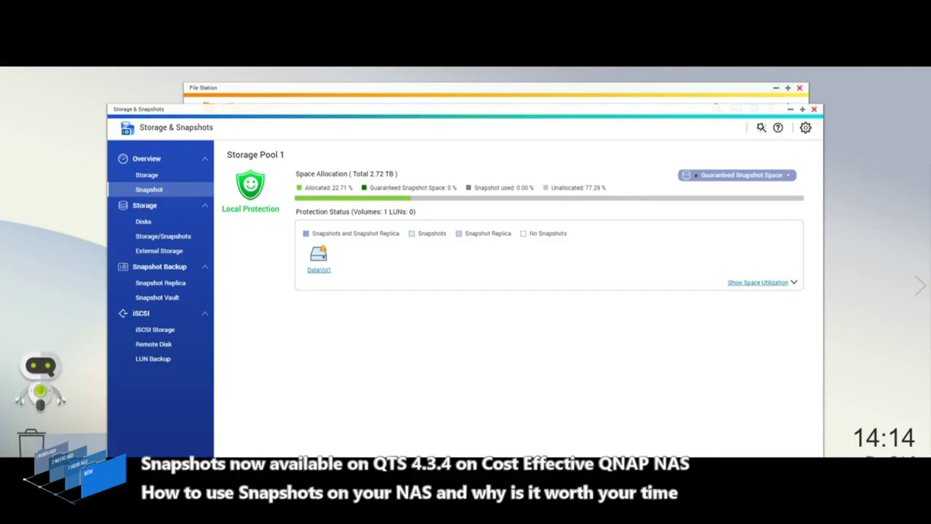
pyautogui.click(758, 282)
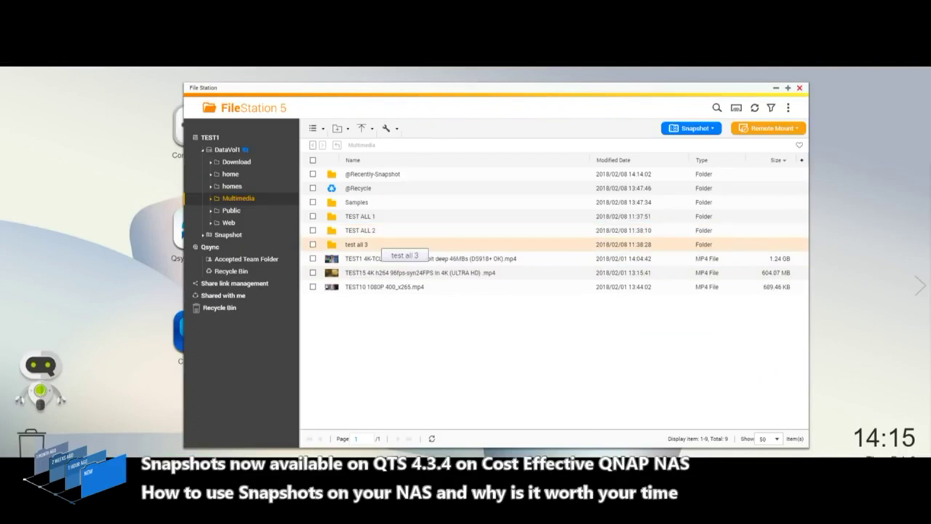
# In File Station, rename the 1.24 GB TEST1 4K-TCL-H265 video in the Multimedia folder to apple.mp4.
pyautogui.click(430, 258)
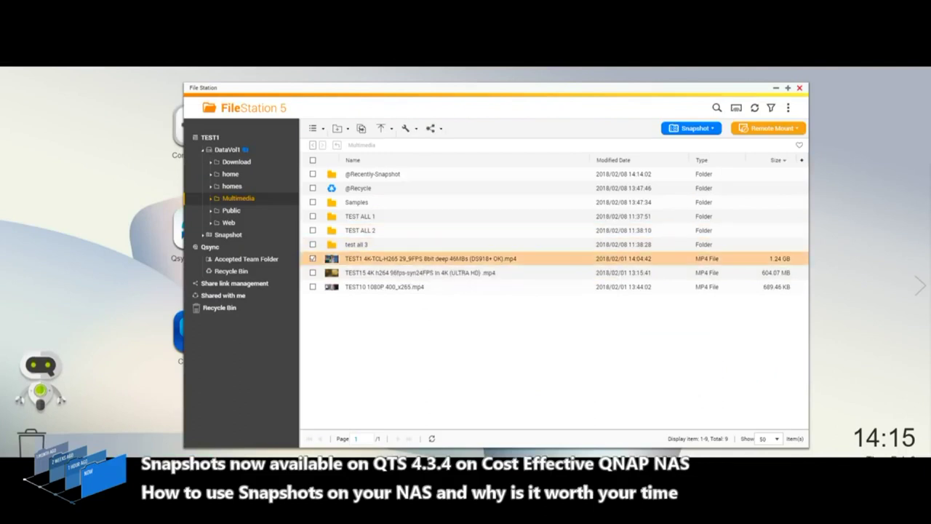
pyautogui.rightClick(394, 259)
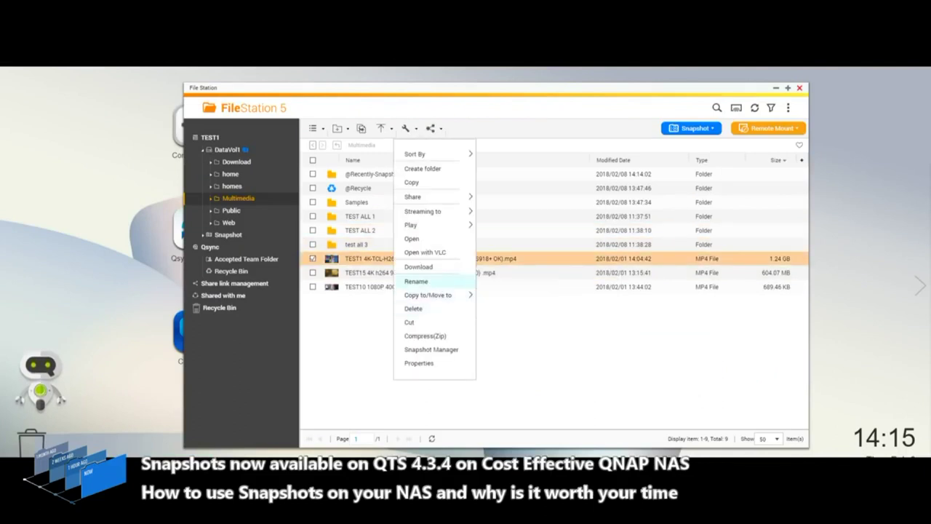
pyautogui.click(411, 281)
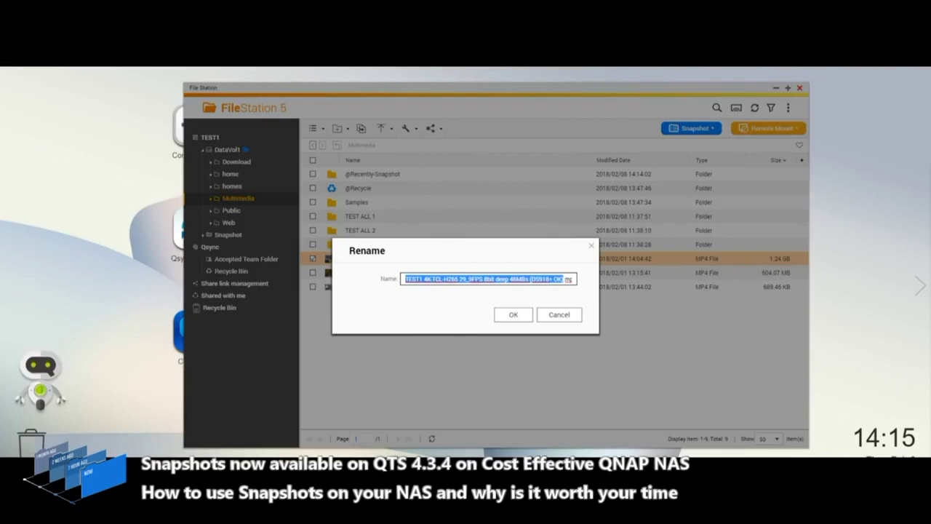
pyautogui.write('asdf')
pyautogui.press('Return')
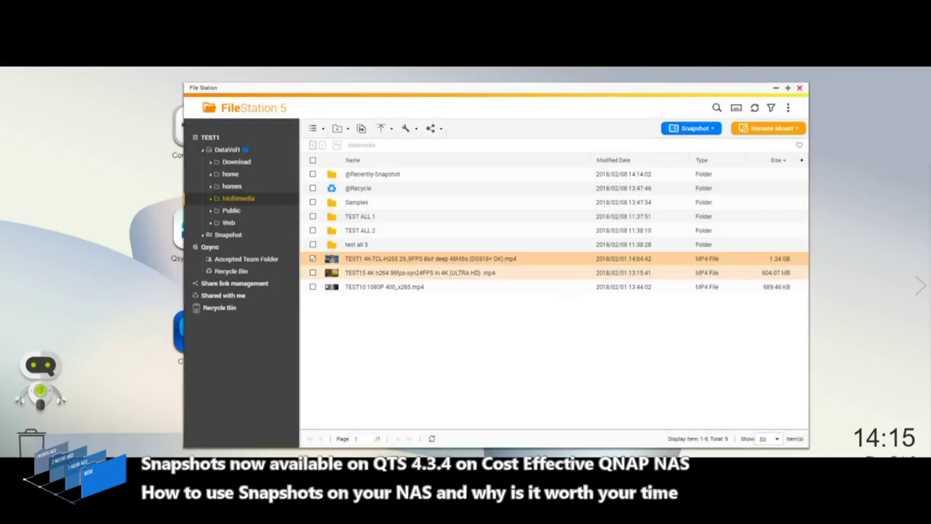
# Rename the TEST15 4K h264 video in the Multimedia folder to banana.mp4.
pyautogui.click(408, 272)
pyautogui.rightClick(402, 272)
pyautogui.moveTo(459, 295)
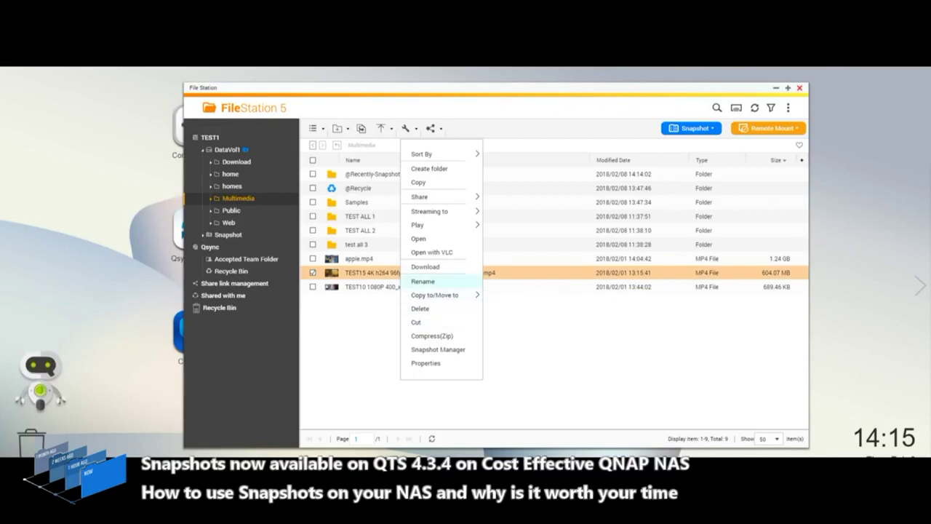
pyautogui.click(422, 281)
pyautogui.write('banna.mp4')
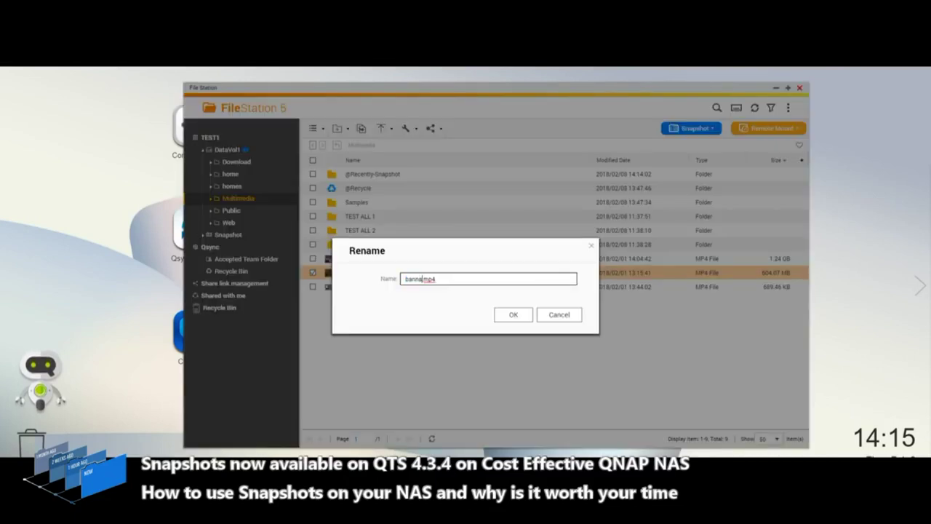
pyautogui.write('er')
pyautogui.press('Return')
# Rename the TEST10 1080P 400_x265 video in the Multimedia folder to cucumber.mp4.
pyautogui.click(371, 287)
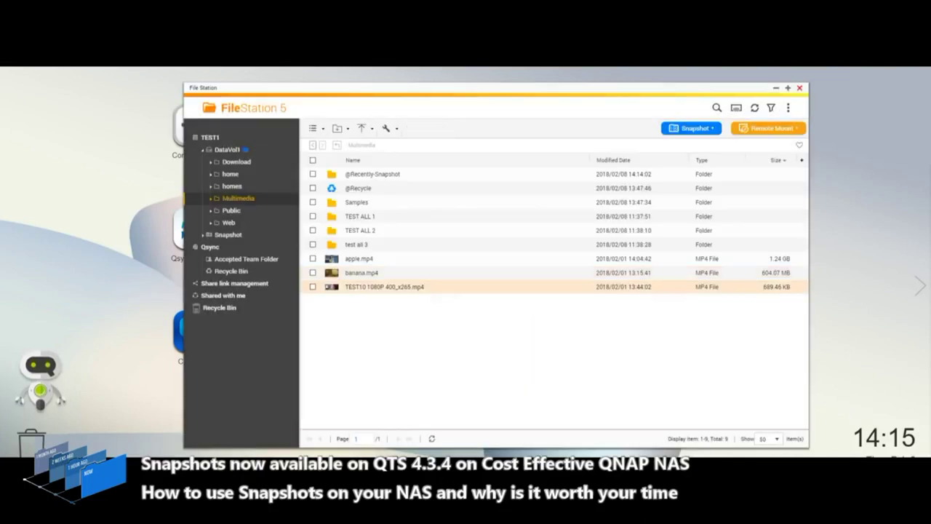
pyautogui.rightClick(371, 287)
pyautogui.moveTo(419, 295)
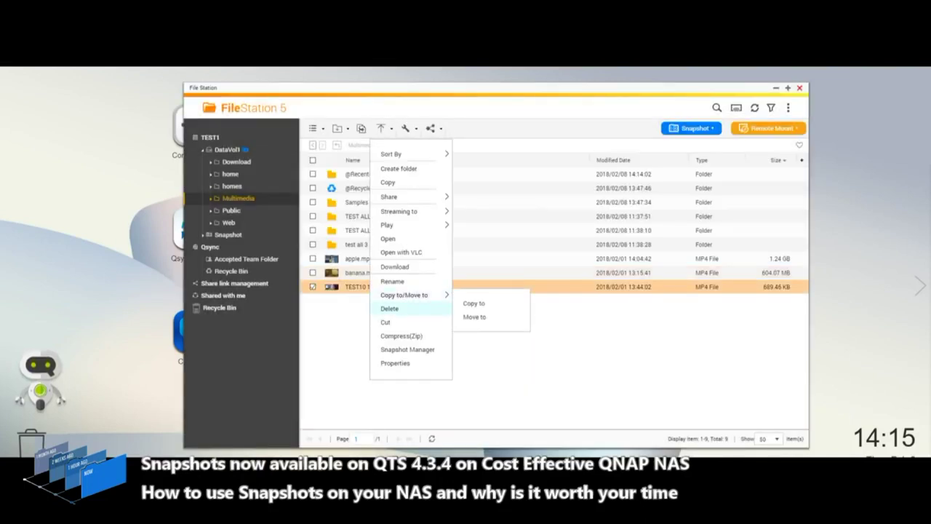
pyautogui.click(393, 281)
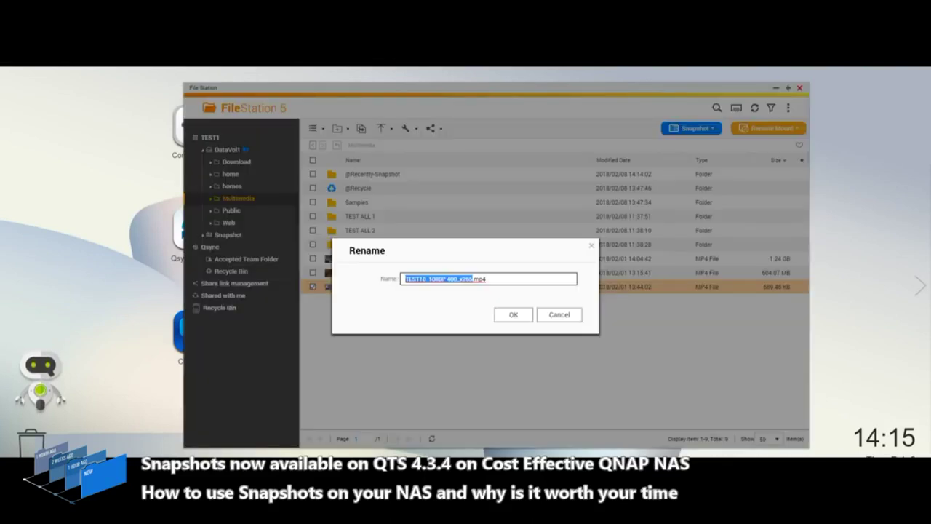
pyautogui.write('cucumber')
pyautogui.press('Return')
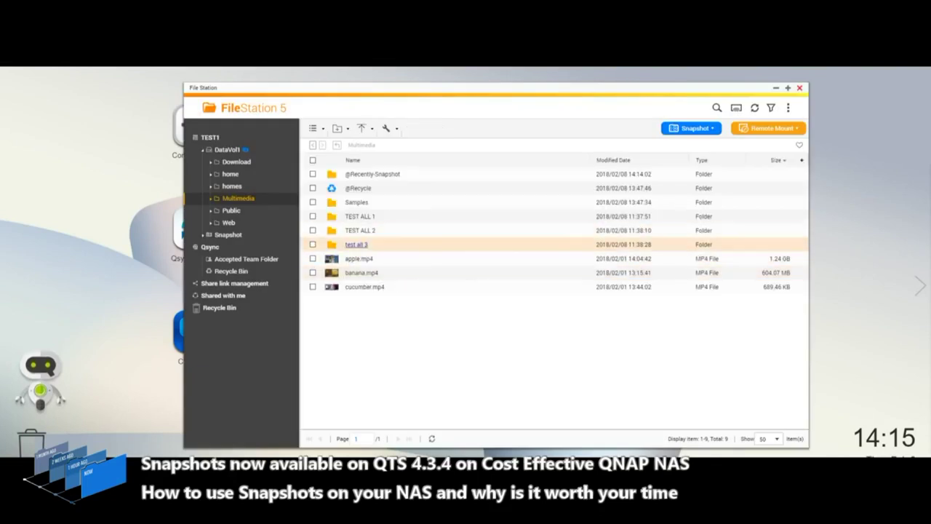
# Browse the test all 3 folder down to TEST ALL 1 > Test 1 to check its contents, and return to Multimedia.
pyautogui.doubleClick(357, 245)
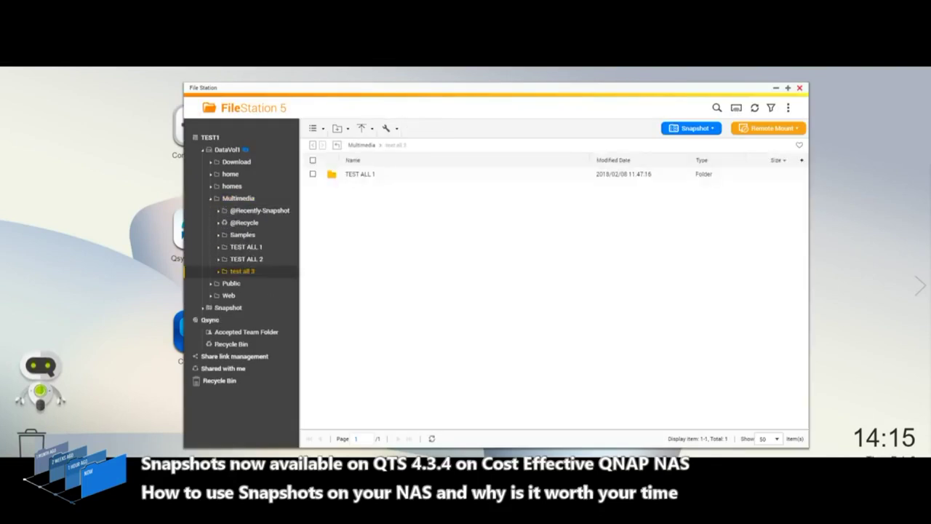
pyautogui.doubleClick(360, 174)
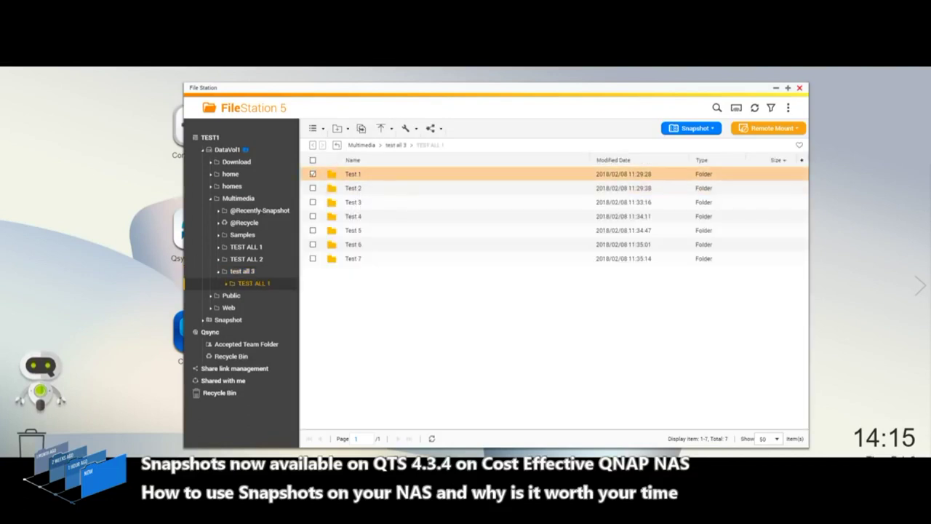
pyautogui.doubleClick(354, 174)
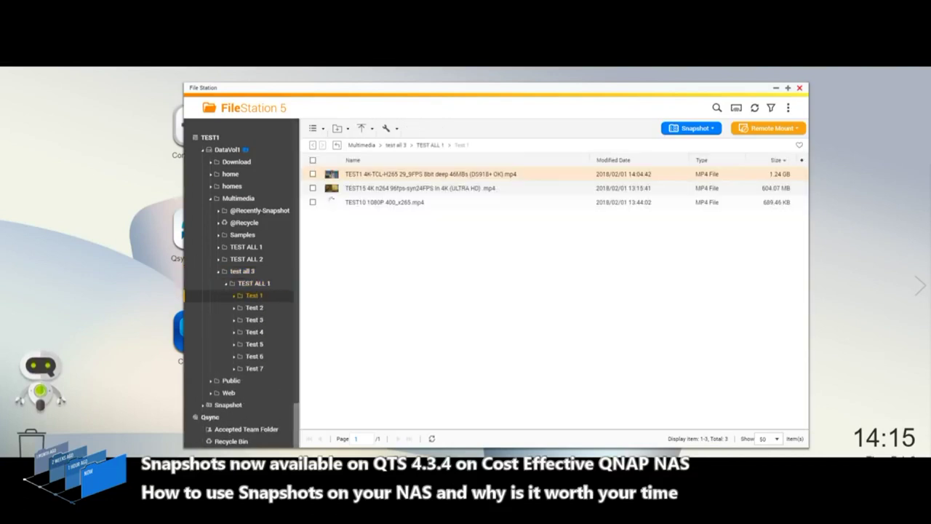
pyautogui.click(396, 145)
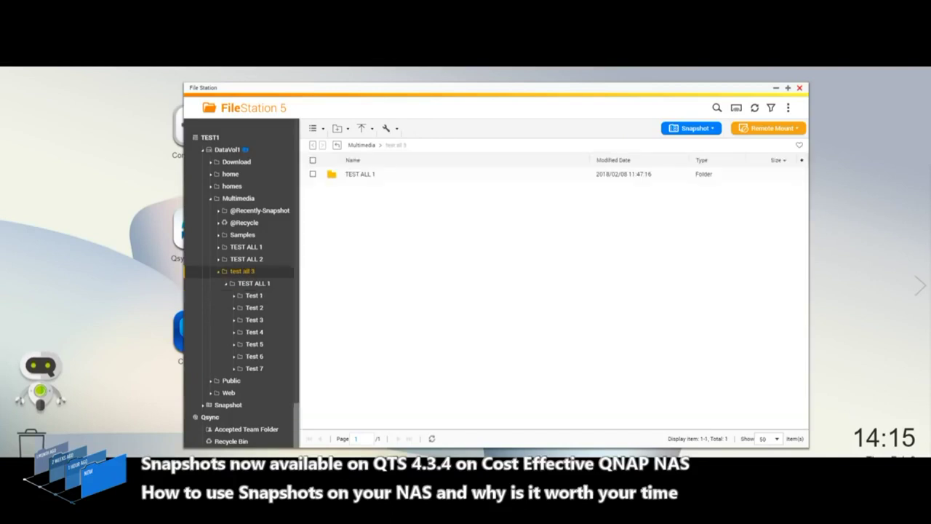
pyautogui.click(362, 144)
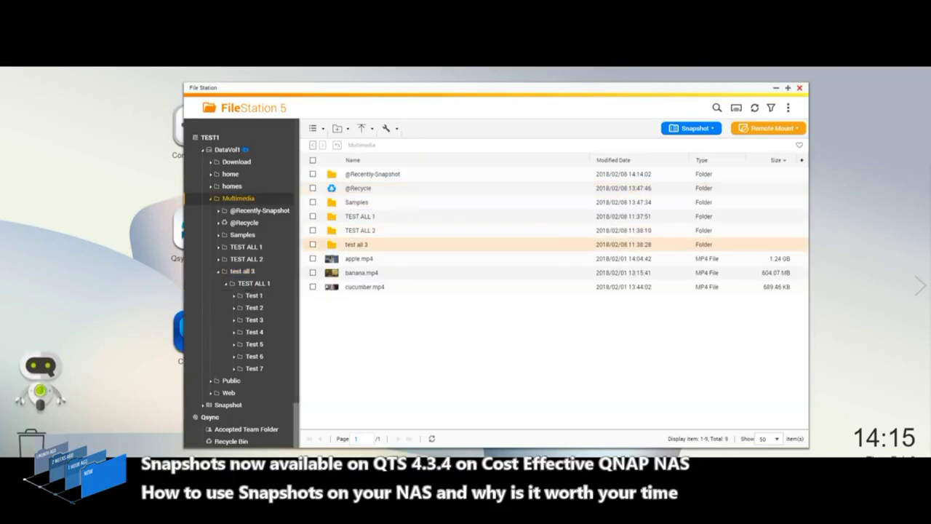
# Permanently delete the test all 3 folder from Multimedia and dismiss the system message.
pyautogui.click(356, 245)
pyautogui.rightClick(371, 244)
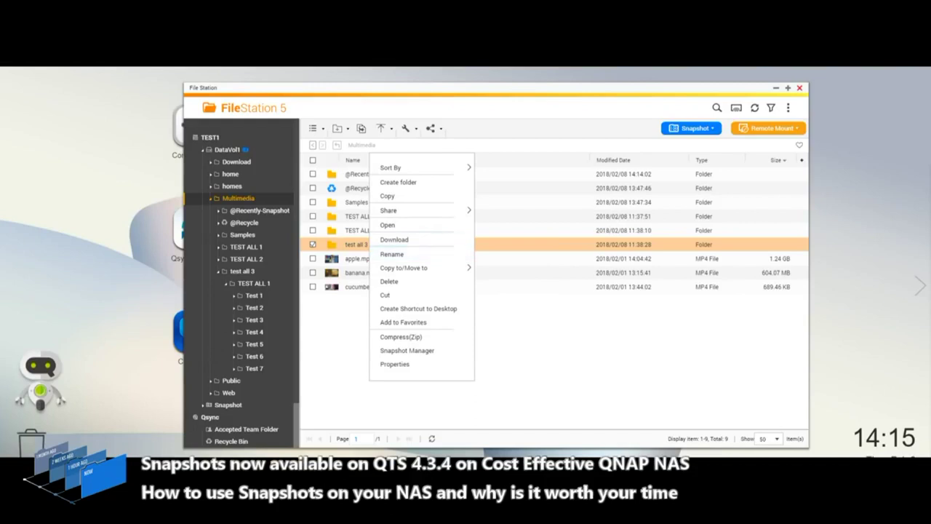
pyautogui.click(389, 281)
pyautogui.click(427, 298)
pyautogui.click(486, 327)
pyautogui.click(492, 310)
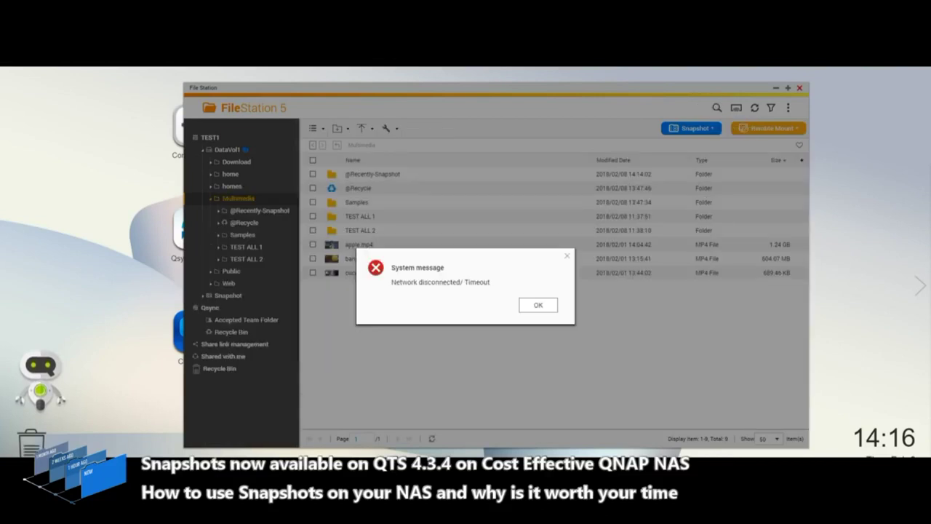
pyautogui.click(542, 309)
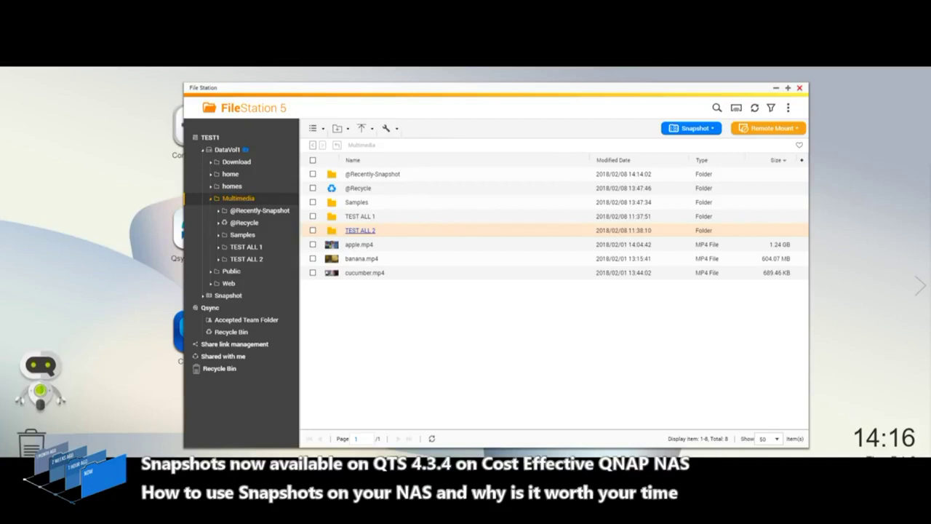
pyautogui.moveTo(360, 230); pyautogui.dragTo(353, 248)
pyautogui.moveTo(364, 262); pyautogui.dragTo(364, 249)
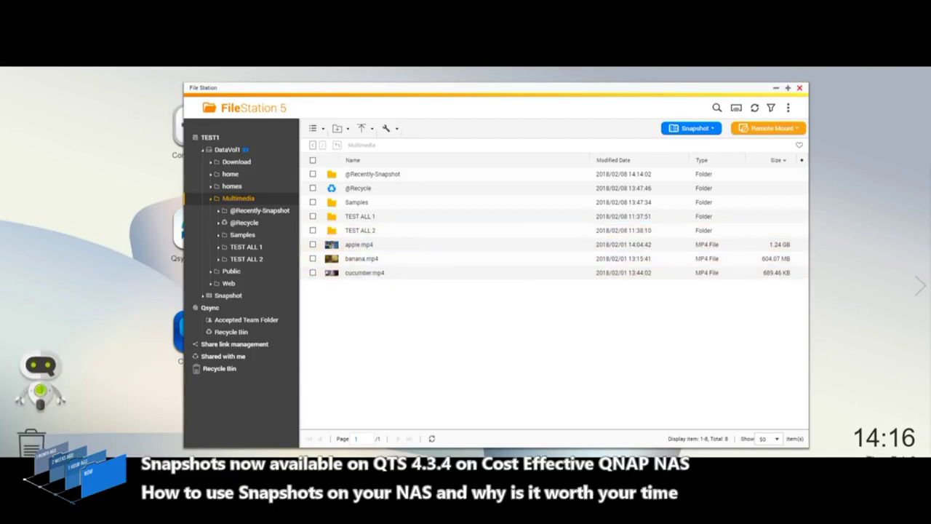
# Take a new snapshot of DataVol1 kept for 20 days with the description "Snap 2".
pyautogui.click(692, 128)
pyautogui.moveTo(703, 153)
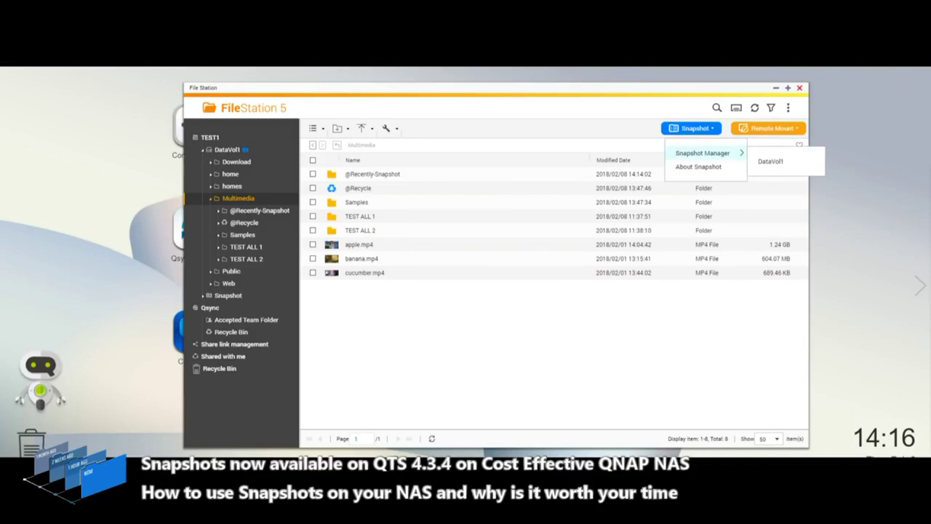
pyautogui.click(770, 160)
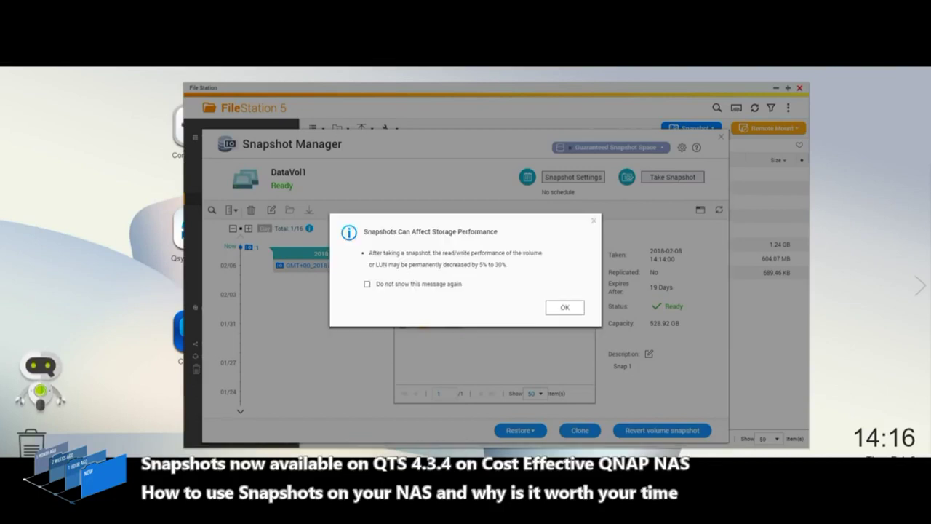
pyautogui.press('Return')
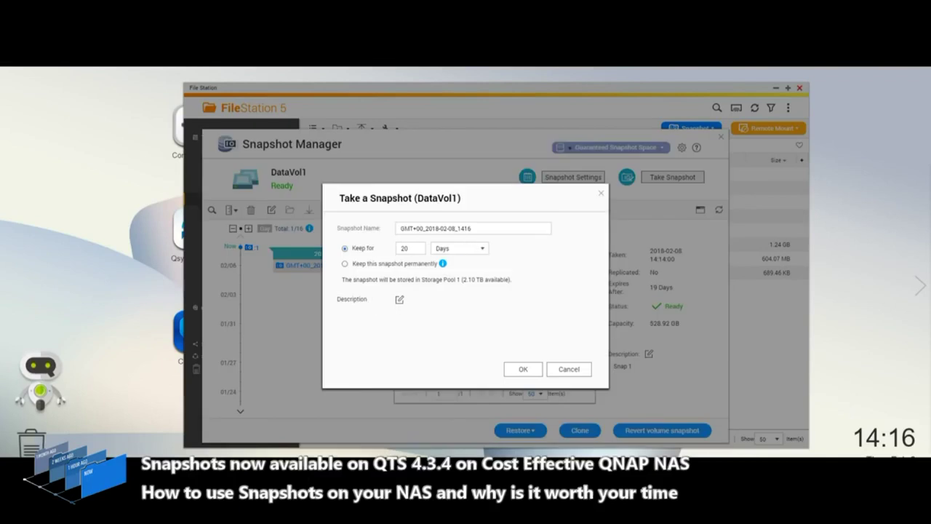
pyautogui.click(399, 299)
pyautogui.click(468, 325)
pyautogui.write('Snap 2')
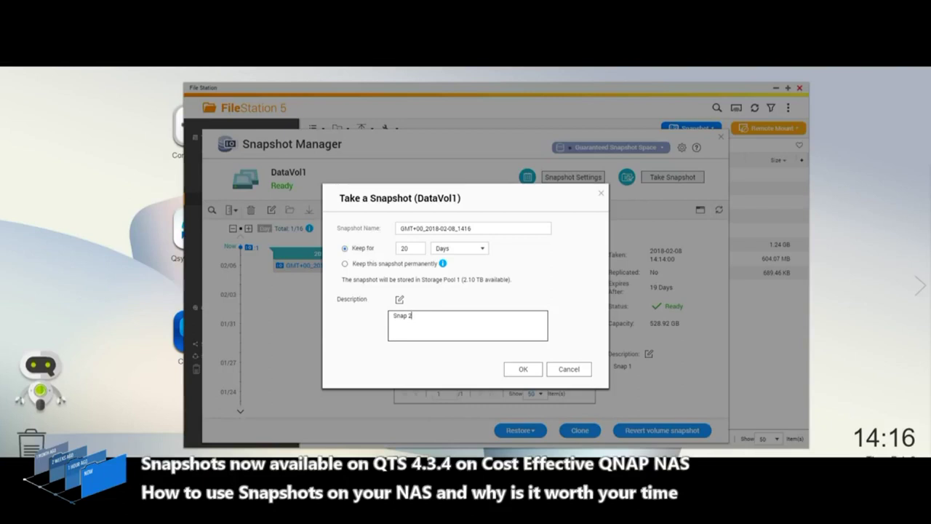
pyautogui.click(523, 369)
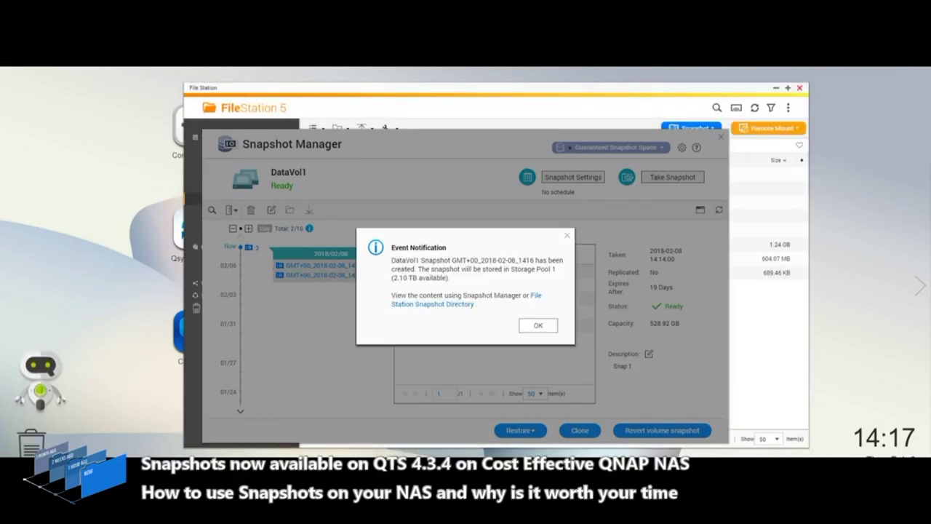
pyautogui.click(539, 326)
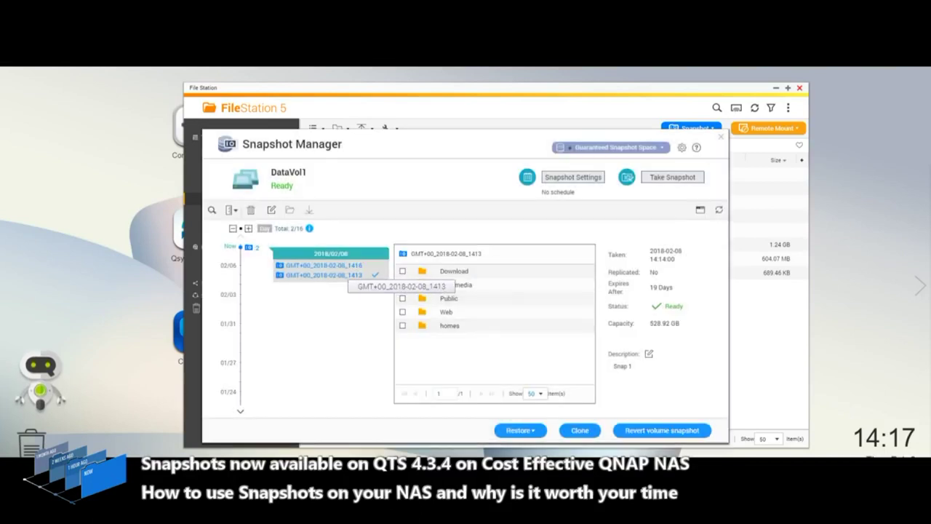
# Compare the details of the GMT+00_2018-02-08_1416 and GMT+00_2018-02-08_1413 snapshots in the Snapshot Manager.
pyautogui.click(335, 265)
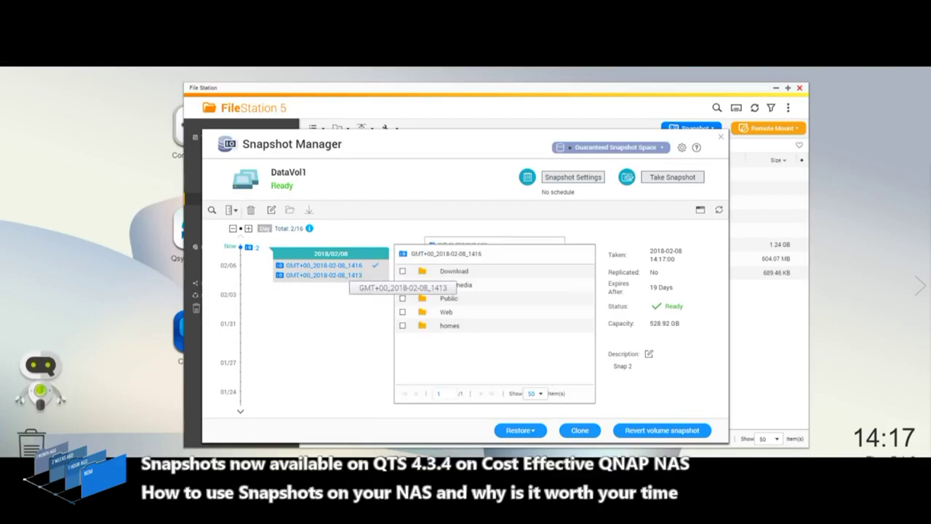
pyautogui.click(349, 275)
pyautogui.click(350, 265)
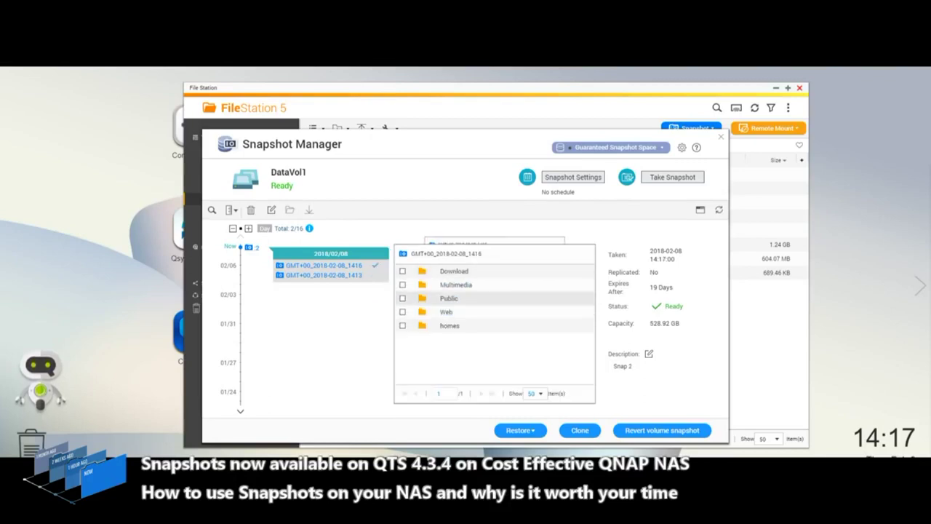
pyautogui.click(350, 275)
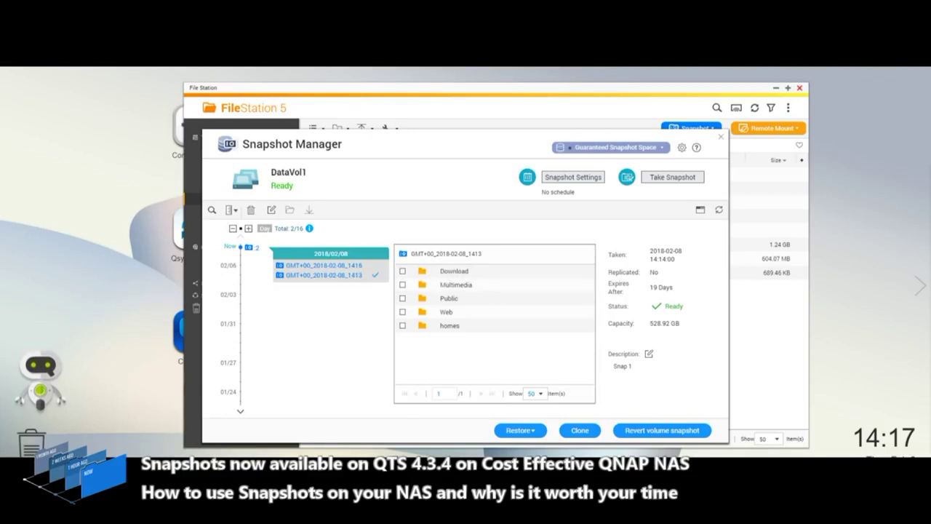
# Browse Multimedia in the 1413 snapshot down to test all 3 > TEST ALL 1 > Test 1, and return to Multimedia.
pyautogui.doubleClick(469, 284)
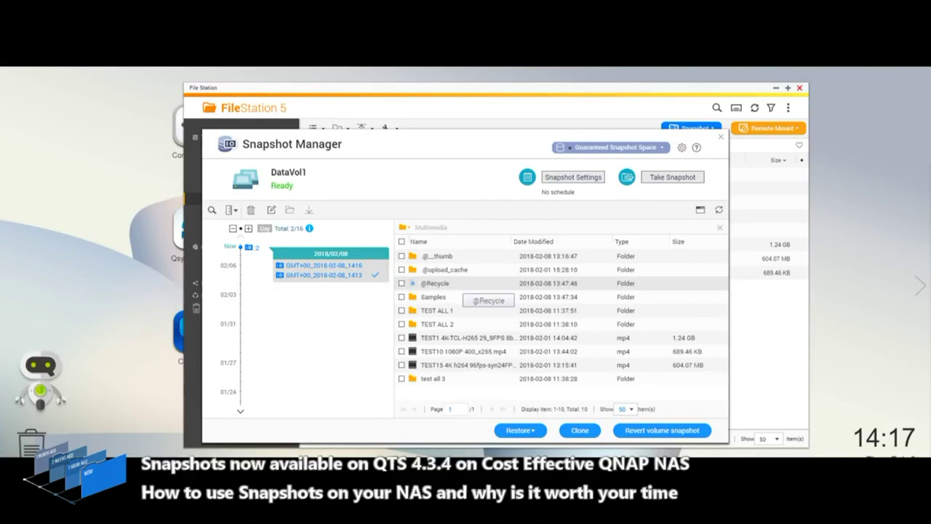
pyautogui.doubleClick(433, 379)
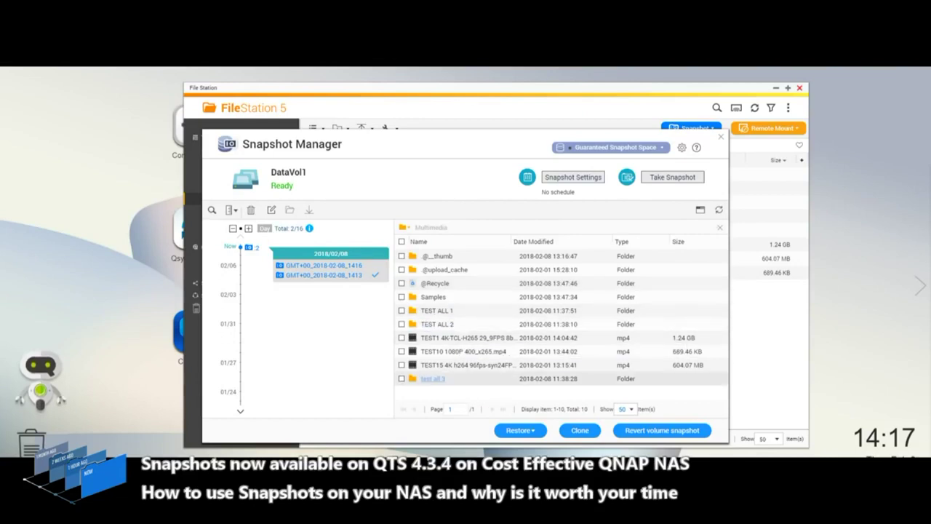
pyautogui.doubleClick(436, 256)
pyautogui.doubleClick(436, 256)
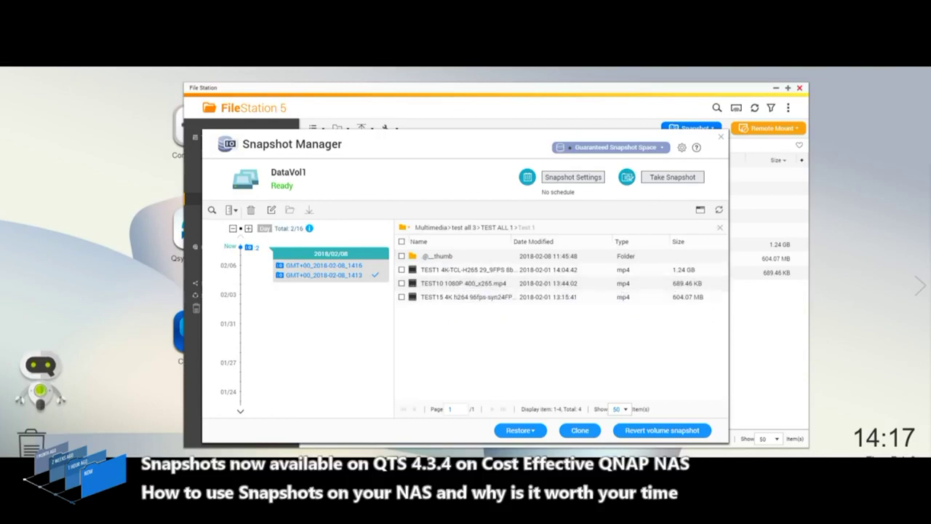
pyautogui.click(431, 227)
# Compare the Multimedia folder in the 1416 snapshot with the live folder in File Station, and leave the Snapshot Manager.
pyautogui.click(324, 265)
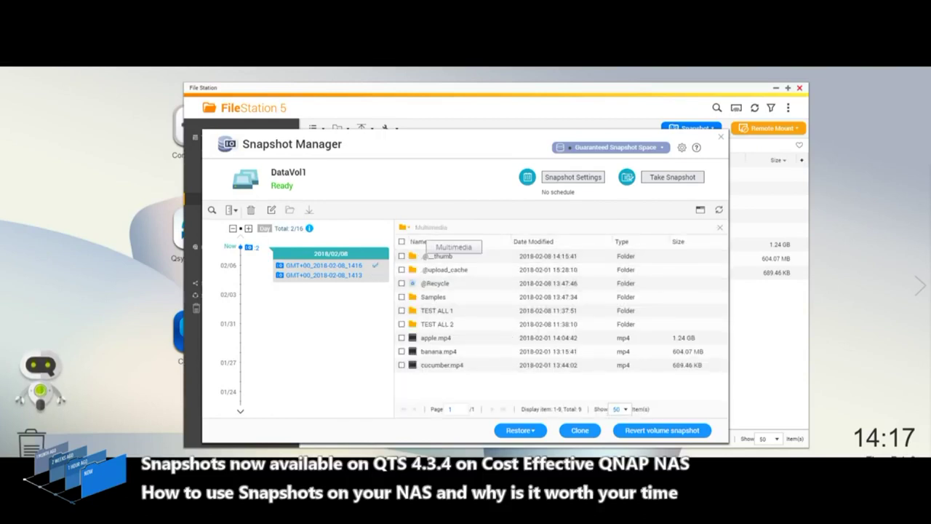
pyautogui.moveTo(447, 288); pyautogui.dragTo(436, 324)
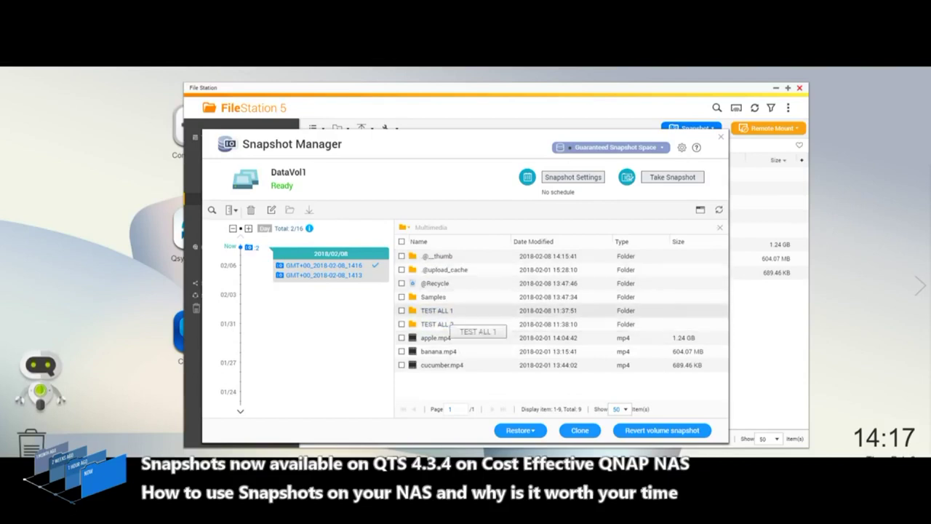
pyautogui.moveTo(510, 144); pyautogui.dragTo(447, 310)
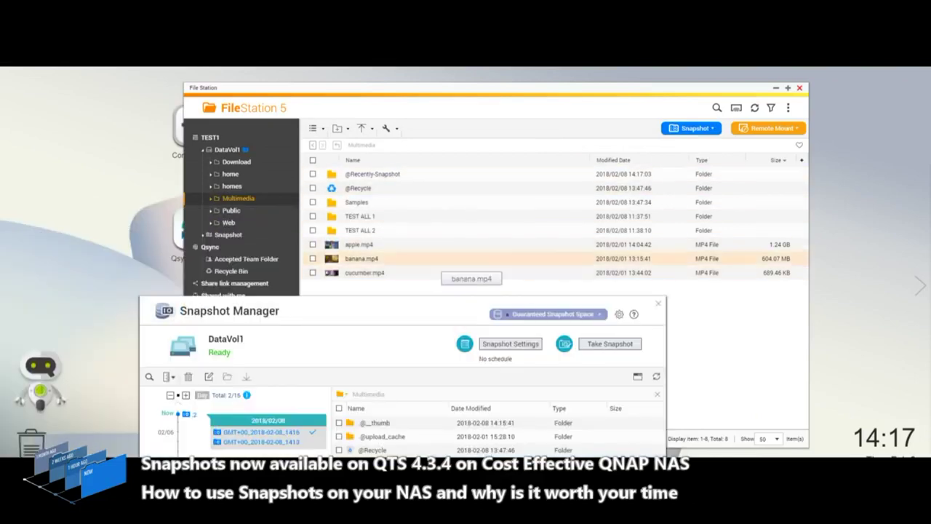
pyautogui.moveTo(447, 311); pyautogui.dragTo(485, 166)
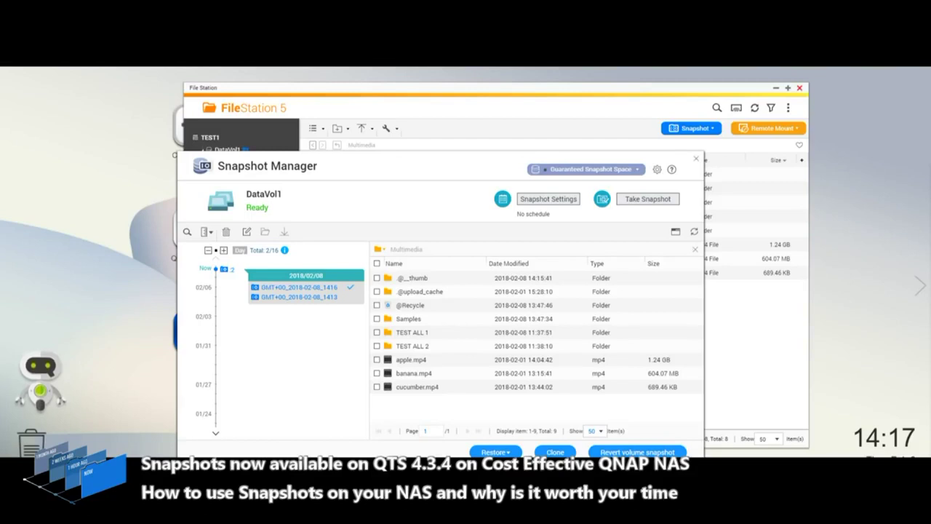
pyautogui.click(513, 319)
# Check the contents of the TEST ALL 2 folder and return to the Multimedia folder.
pyautogui.click(364, 230)
pyautogui.doubleClick(360, 230)
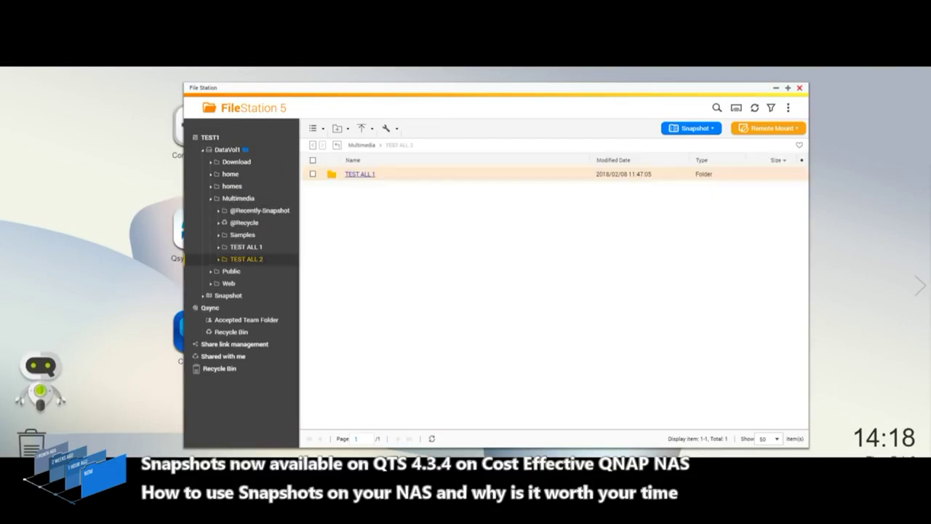
pyautogui.click(362, 145)
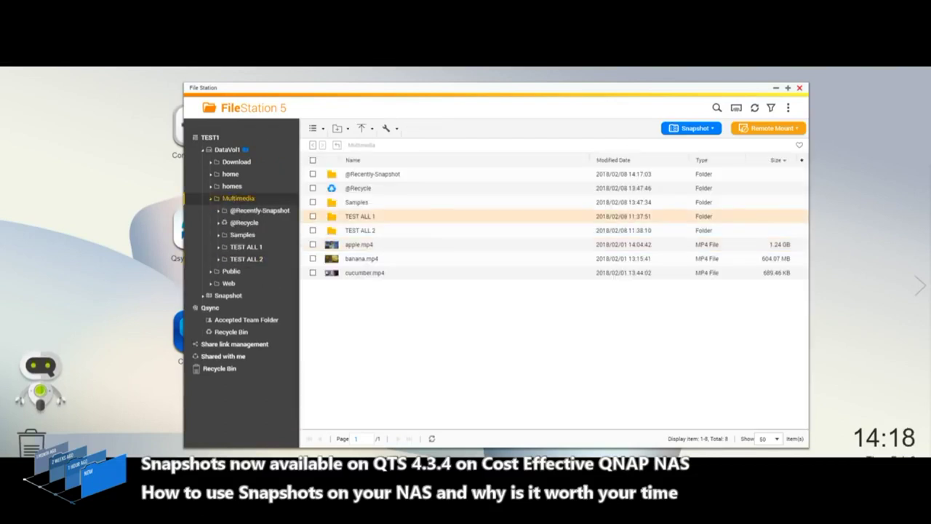
# Delete the TEST ALL 1 and TEST ALL 2 folders from Multimedia, moving them to the Network Recycle Bin.
pyautogui.click(369, 217)
pyautogui.keyDown('ctrl'); pyautogui.click(373, 230); pyautogui.keyUp('ctrl')
pyautogui.click(408, 128)
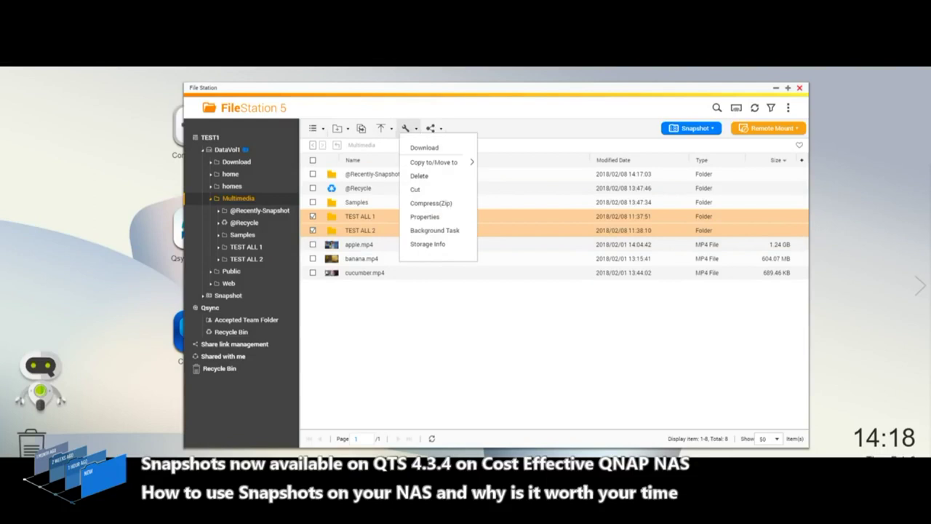
pyautogui.click(433, 176)
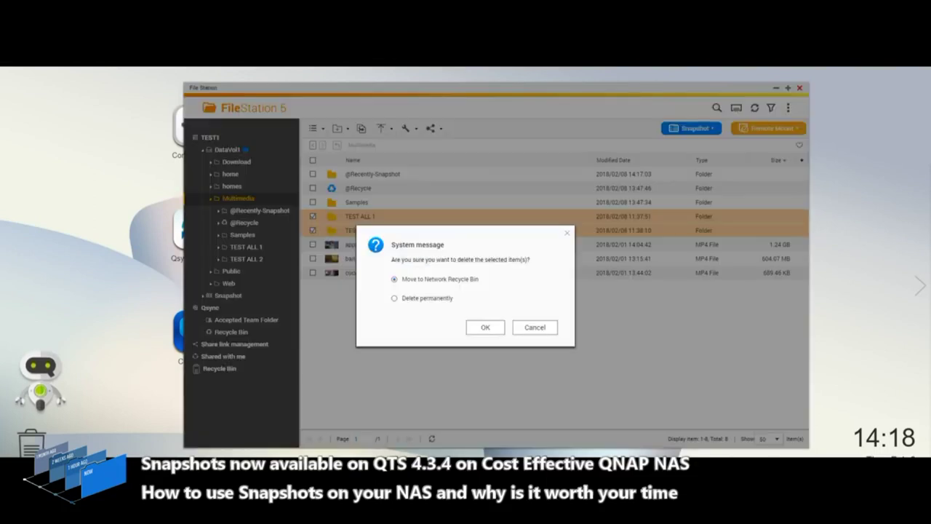
pyautogui.click(485, 327)
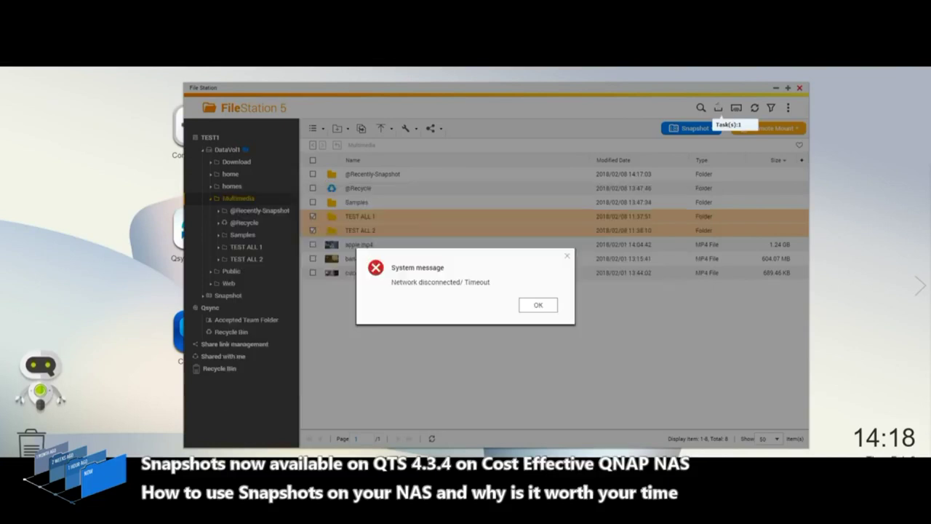
pyautogui.press('Return')
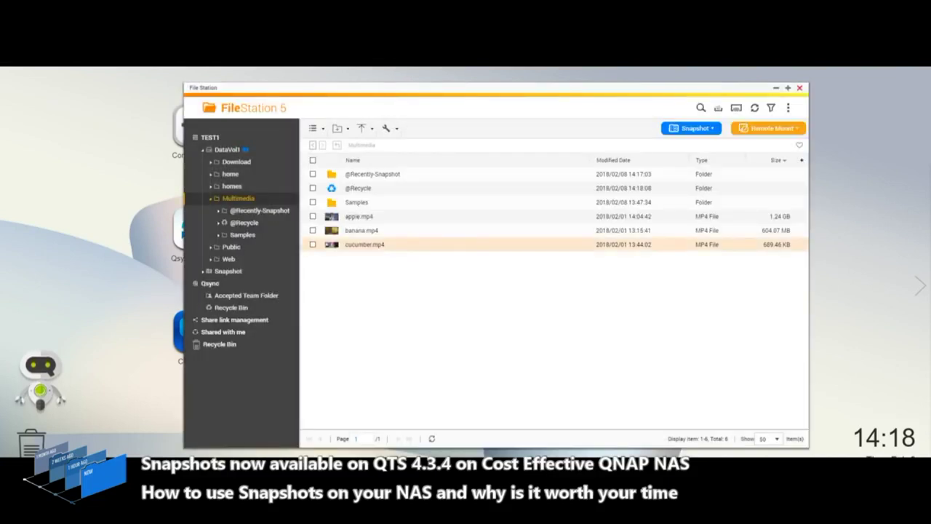
# Copy banana.mp4 and cucumber.mp4 from Multimedia into a new folder named New Directory inside Multimedia.
pyautogui.click(313, 230)
pyautogui.click(313, 244)
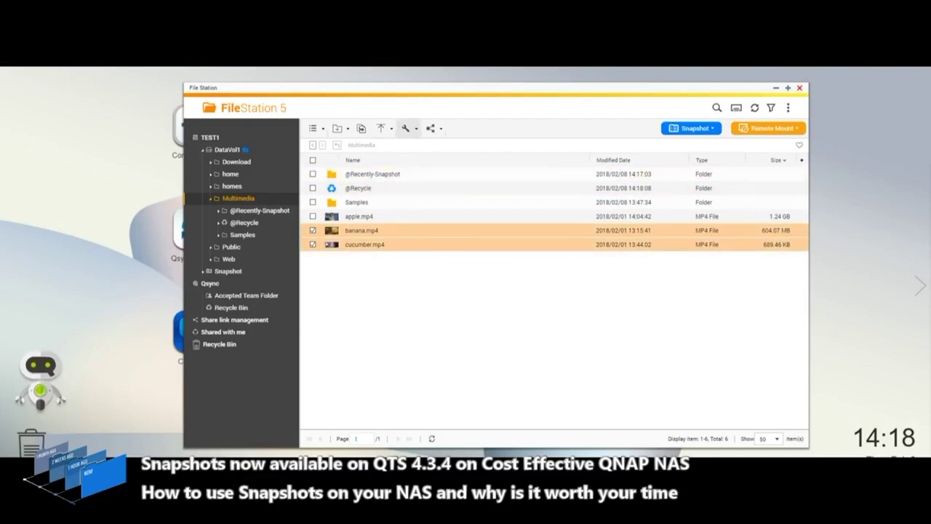
pyautogui.click(405, 128)
pyautogui.moveTo(433, 177)
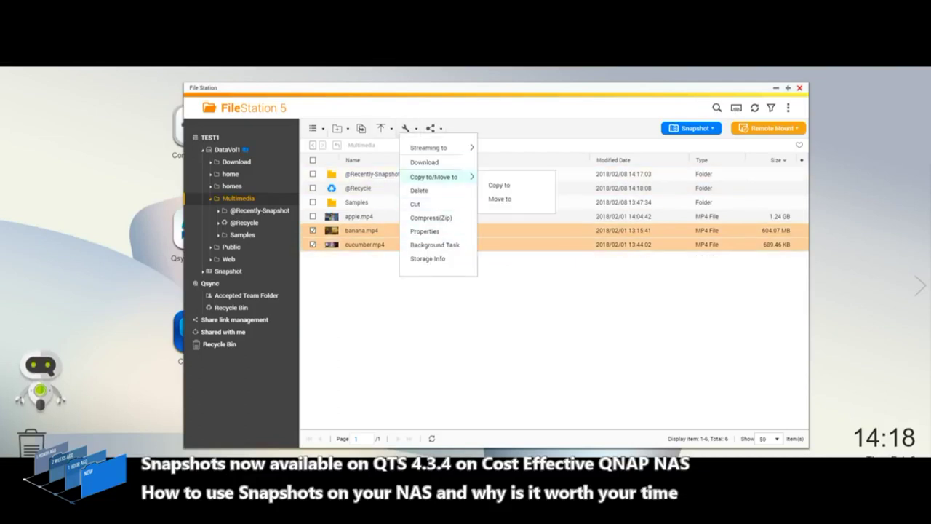
pyautogui.click(502, 188)
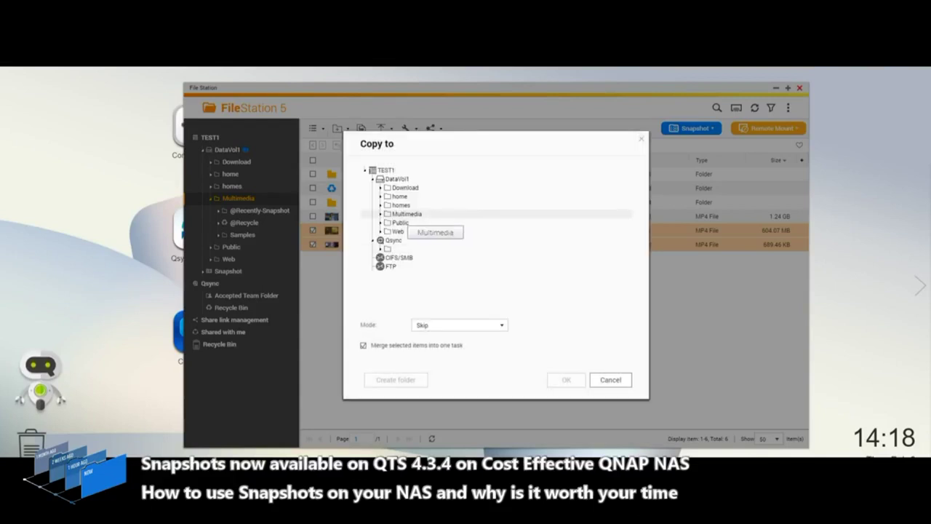
pyautogui.click(411, 380)
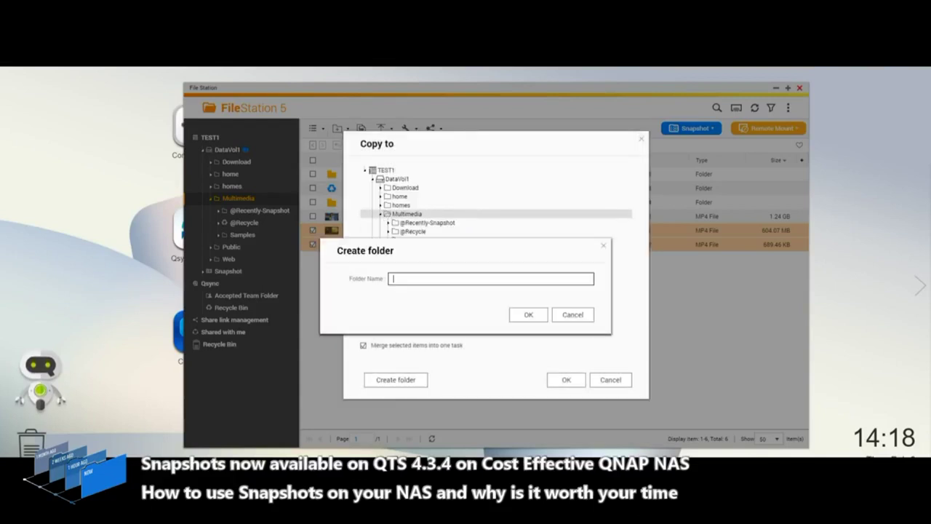
pyautogui.write('New Directoys')
pyautogui.press('BackSpace')
pyautogui.press('BackSpace')
pyautogui.write('ry')
pyautogui.press('Return')
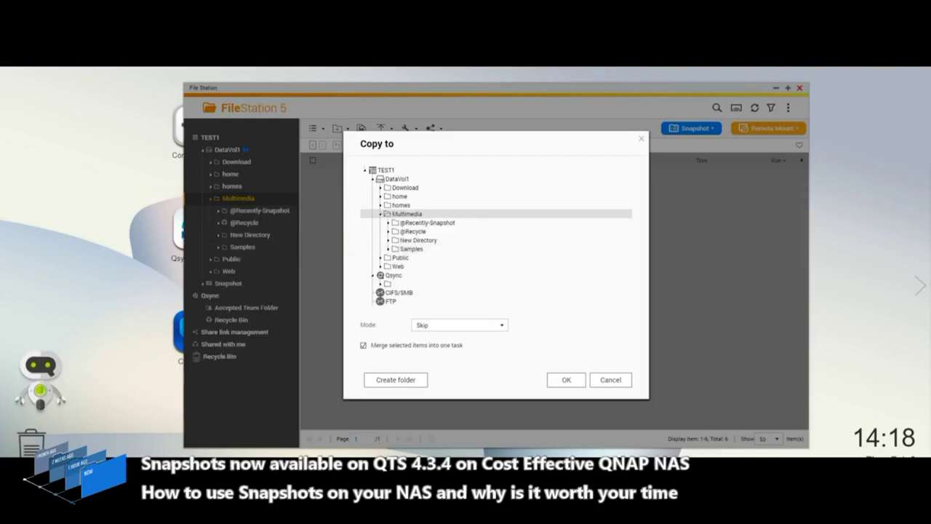
pyautogui.click(418, 240)
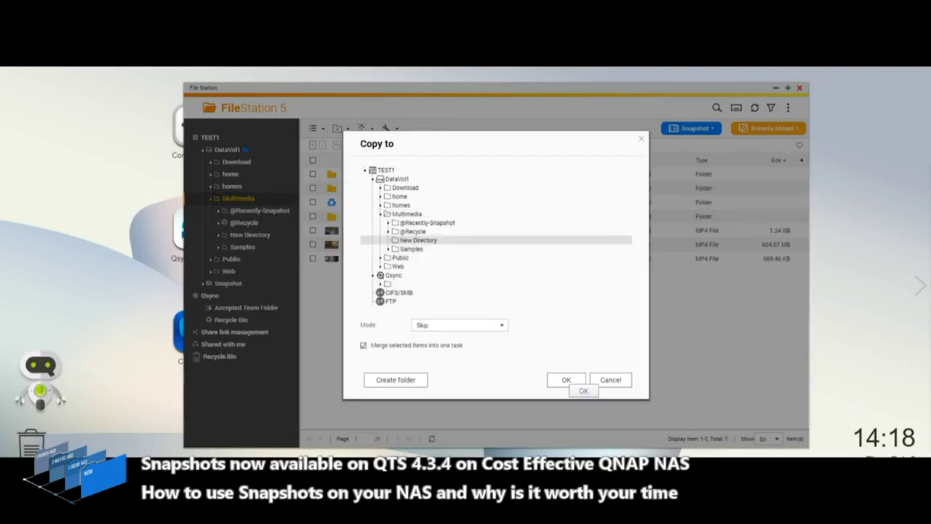
pyautogui.click(566, 380)
# Check the copied files in the New Directory folder and return to the Multimedia folder.
pyautogui.click(363, 174)
pyautogui.doubleClick(364, 175)
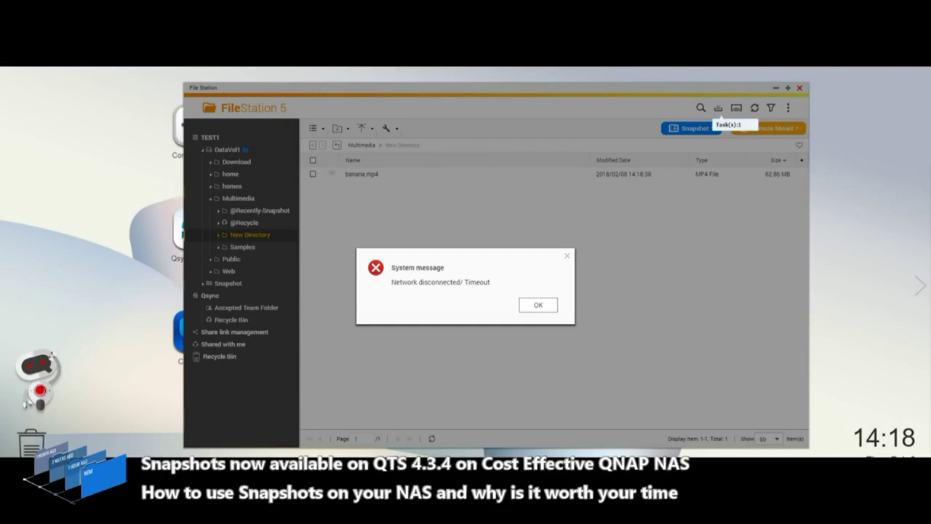
pyautogui.press('Return')
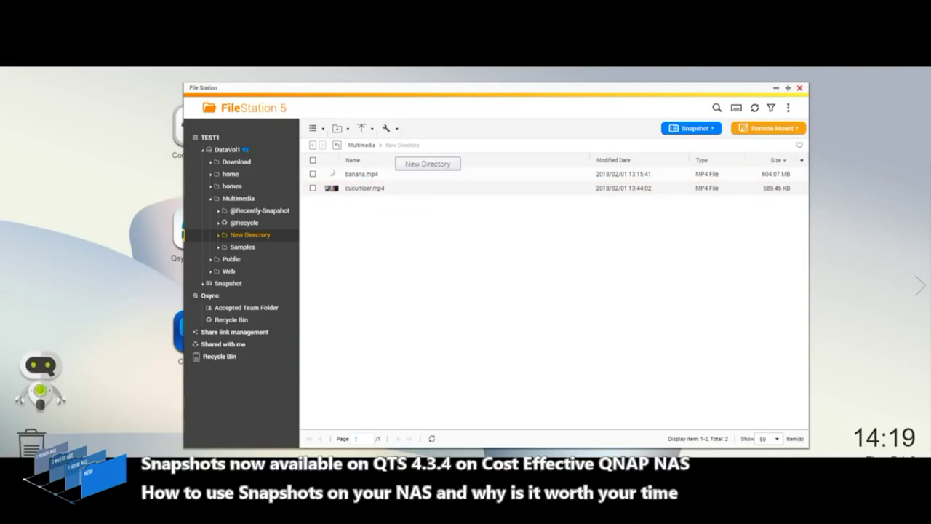
pyautogui.click(362, 145)
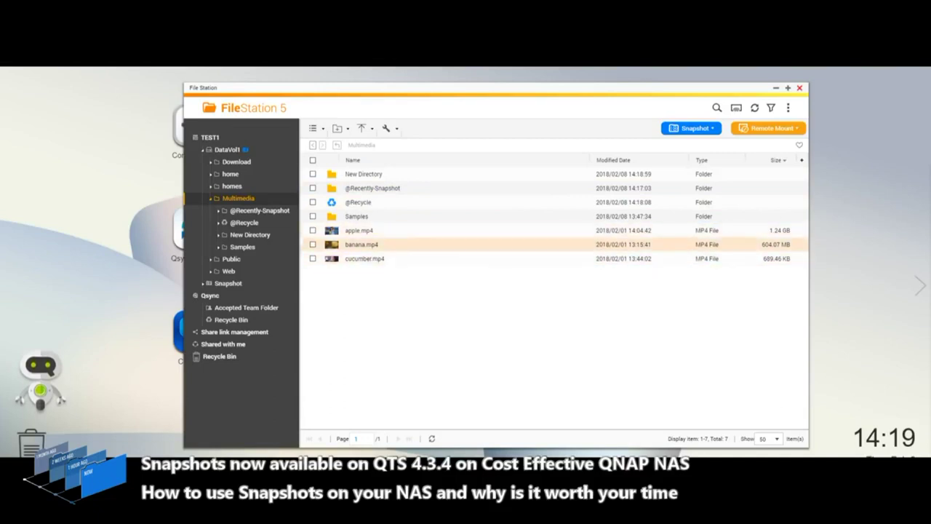
# Take a new snapshot of DataVol1 in the Snapshot Manager with the description Snap 3.
pyautogui.click(691, 128)
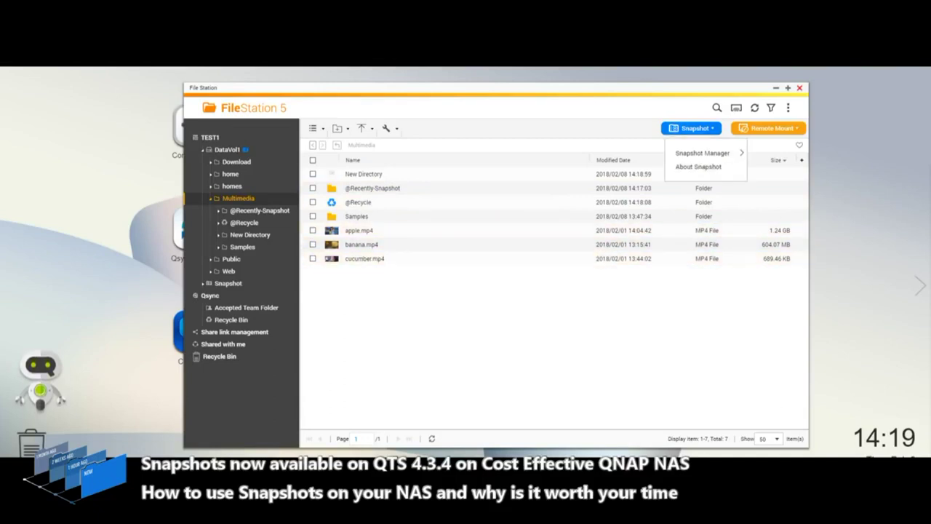
pyautogui.moveTo(702, 153)
pyautogui.click(773, 161)
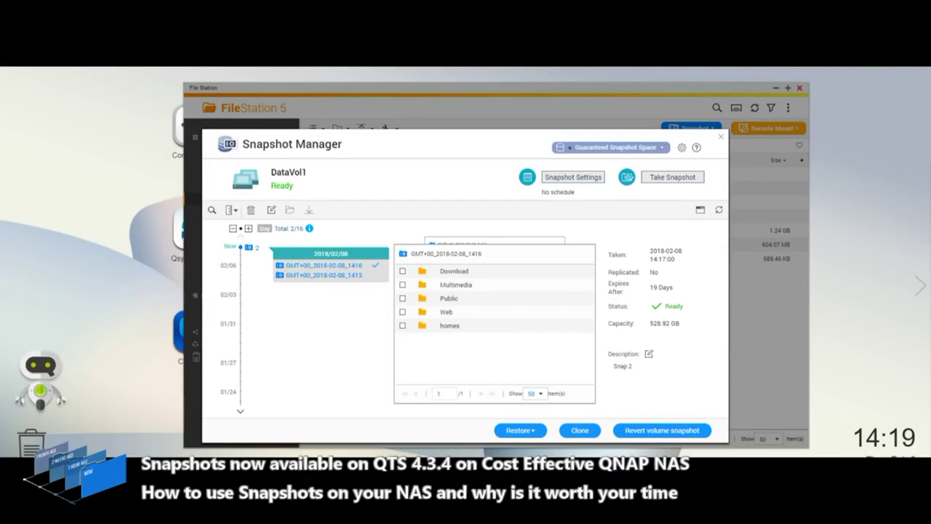
pyautogui.click(673, 177)
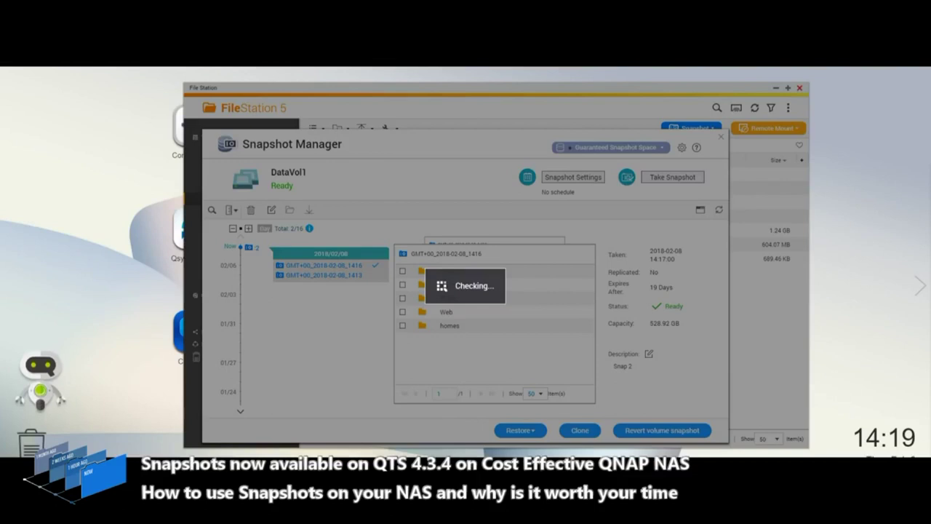
pyautogui.click(564, 307)
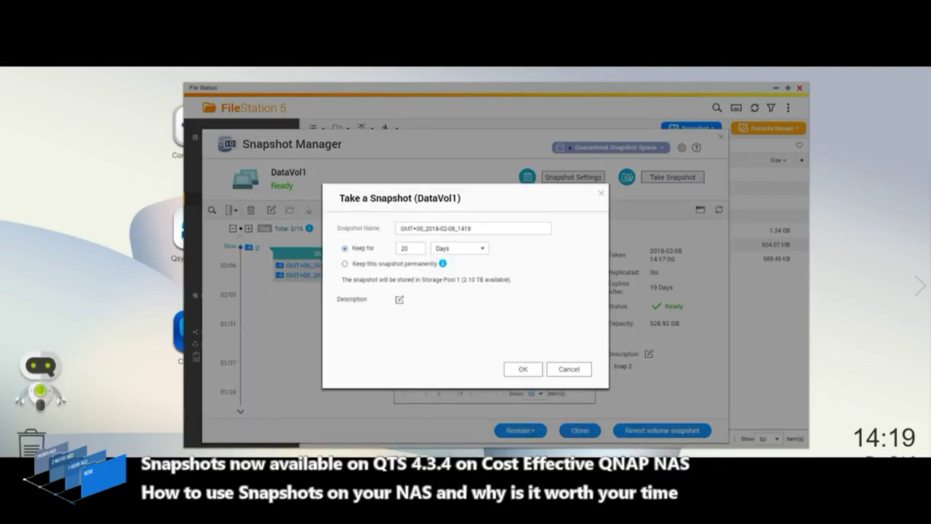
pyautogui.click(399, 299)
pyautogui.click(468, 325)
pyautogui.write('Snap 3')
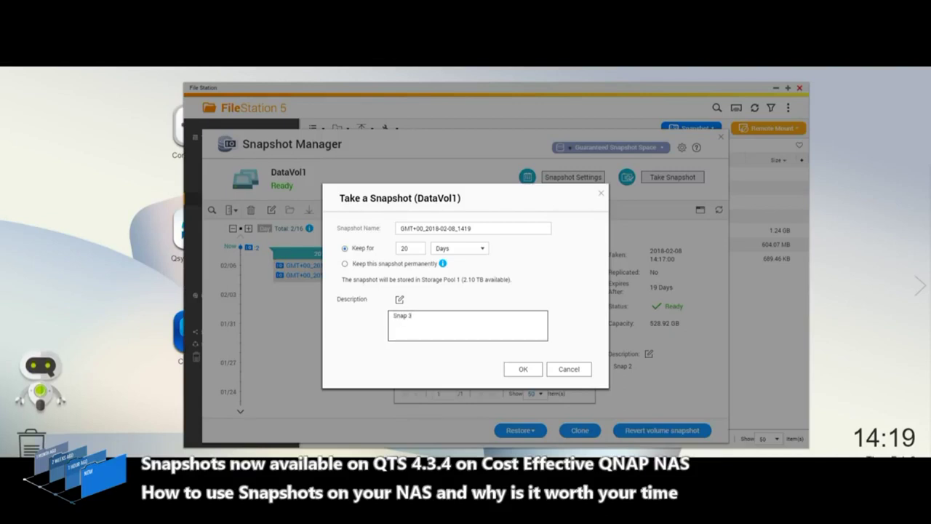
pyautogui.click(523, 369)
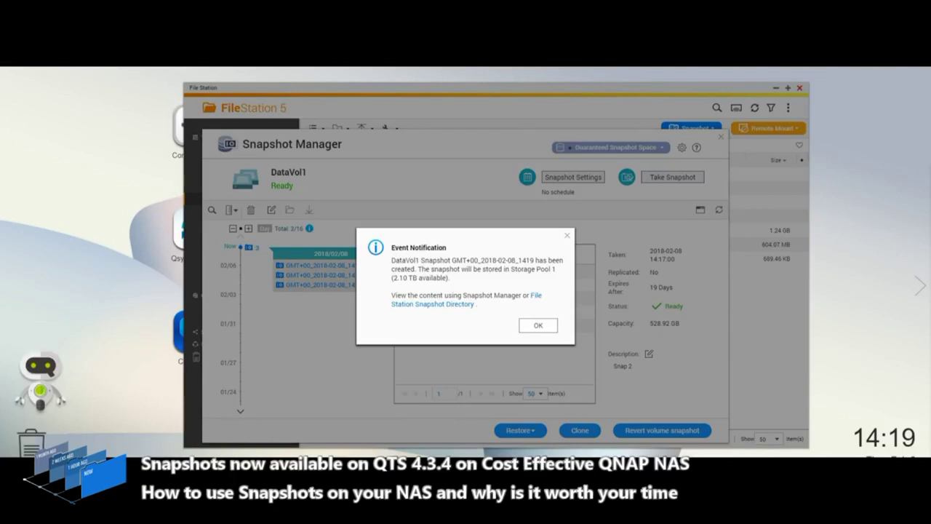
pyautogui.click(539, 325)
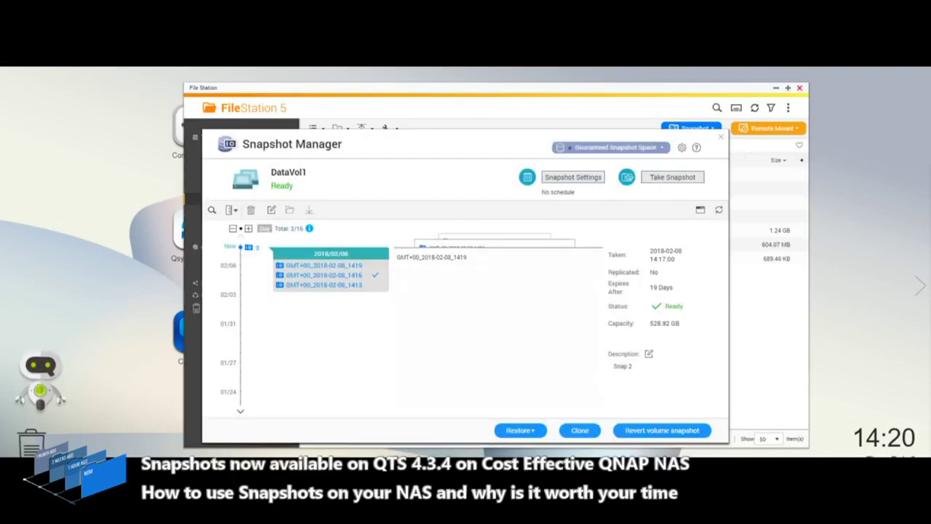
# Compare the contents of the Multimedia folder in the 1419, 1416 and 1413 snapshots.
pyautogui.click(336, 285)
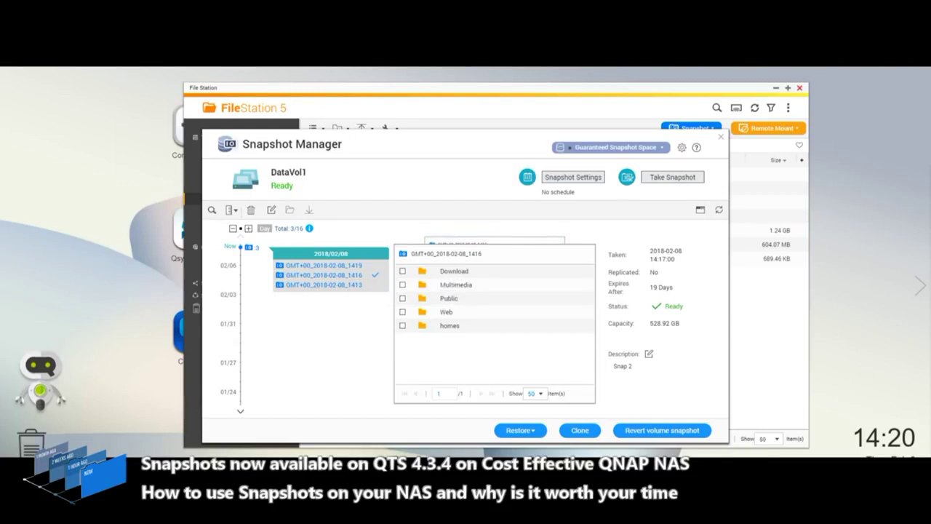
pyautogui.doubleClick(456, 285)
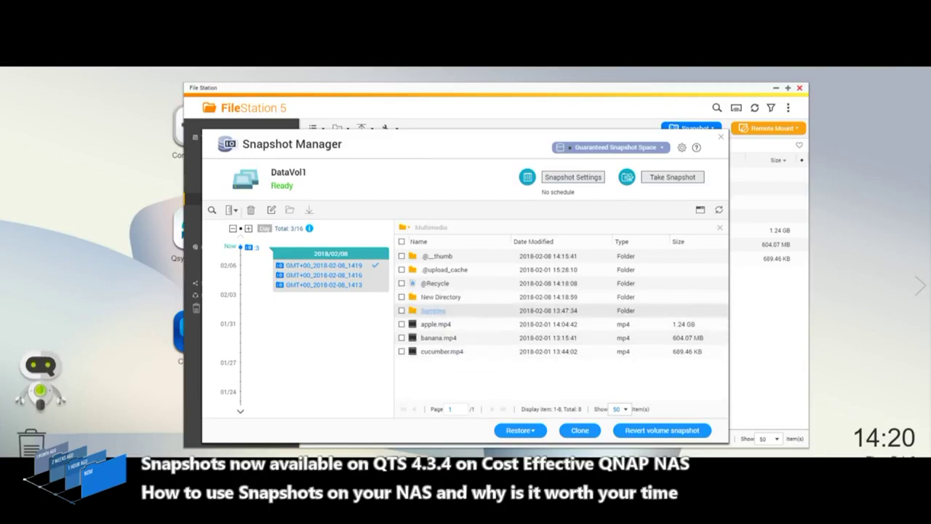
pyautogui.click(324, 275)
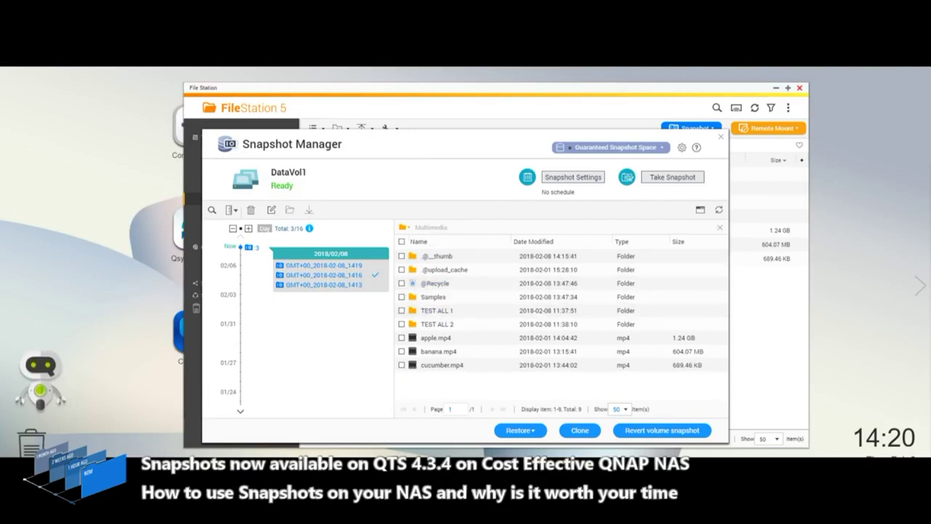
pyautogui.click(324, 285)
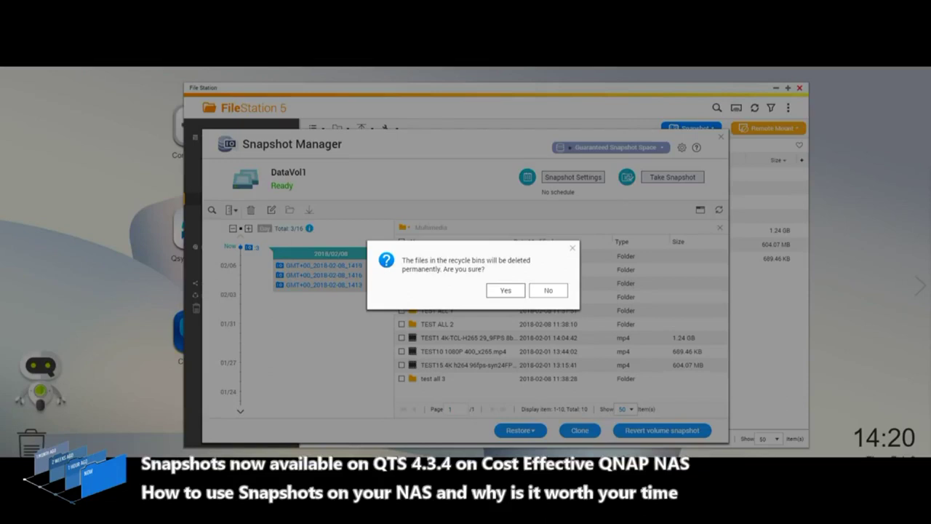
# Permanently empty the recycle bins and recheck Multimedia in the 1416 and 1413 snapshots.
pyautogui.click(505, 290)
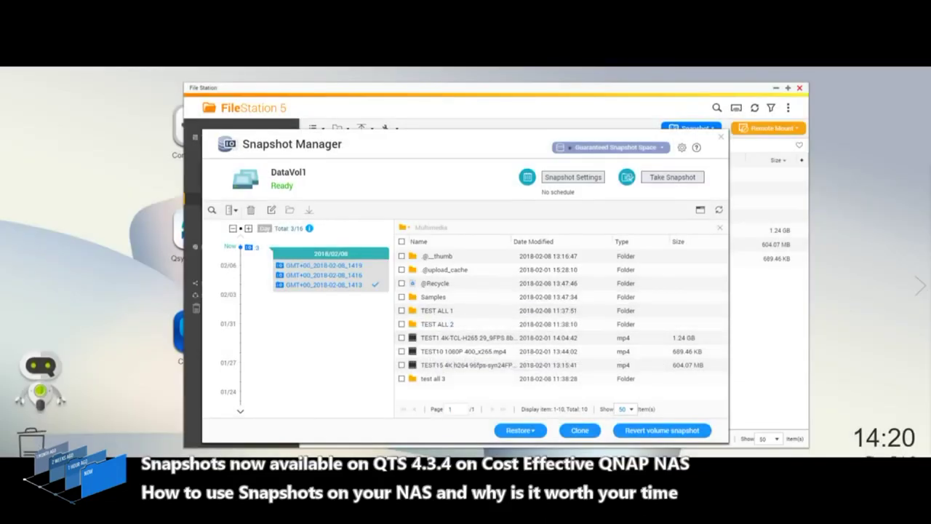
pyautogui.click(324, 275)
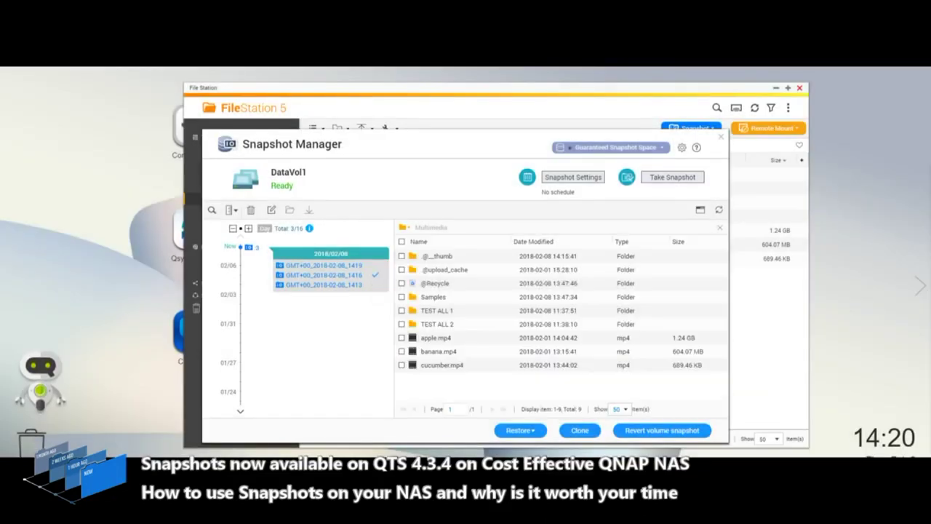
pyautogui.click(324, 284)
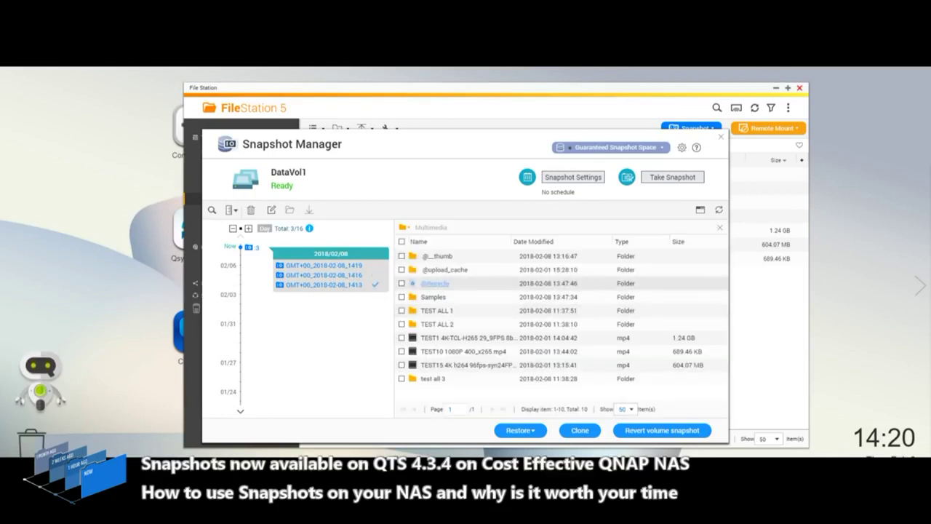
# Restore the TEST ALL 1 folder from the 1416 snapshot to its original location in Multimedia.
pyautogui.click(324, 275)
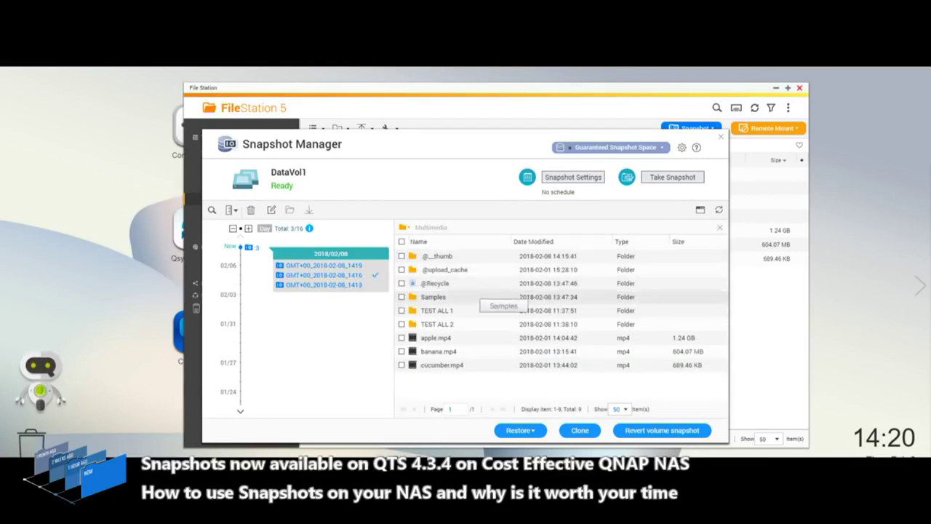
pyautogui.click(401, 311)
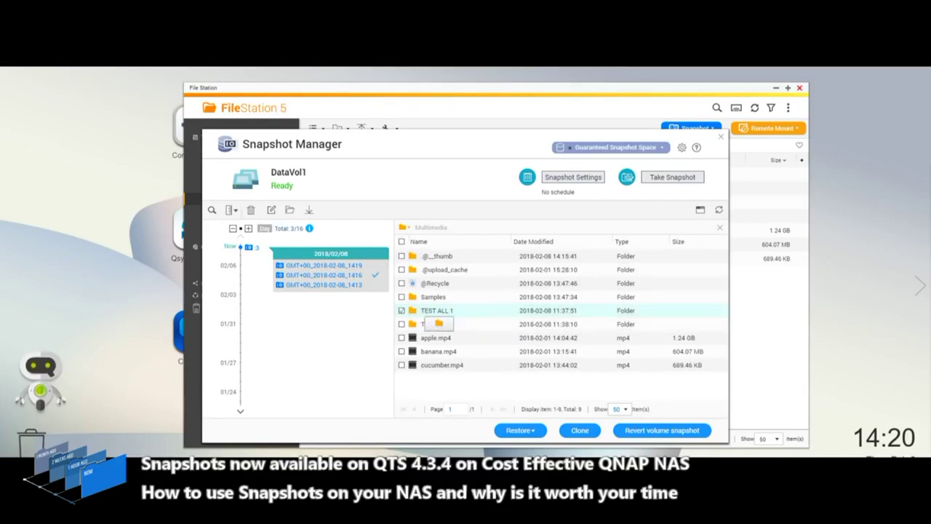
pyautogui.rightClick(439, 312)
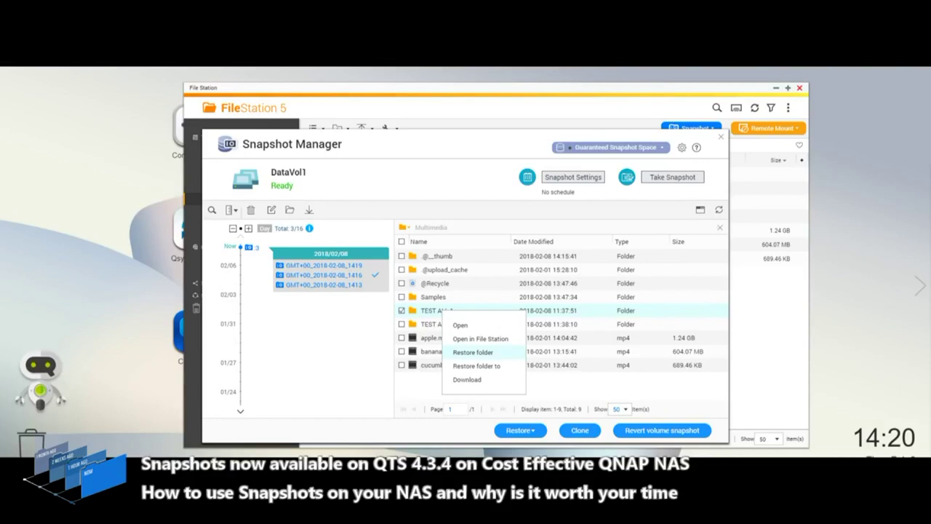
pyautogui.click(473, 352)
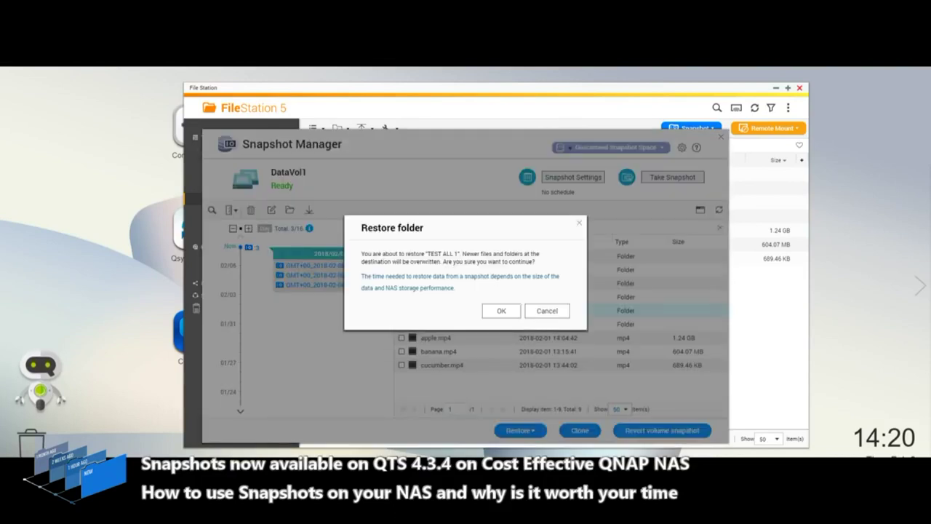
pyautogui.click(502, 311)
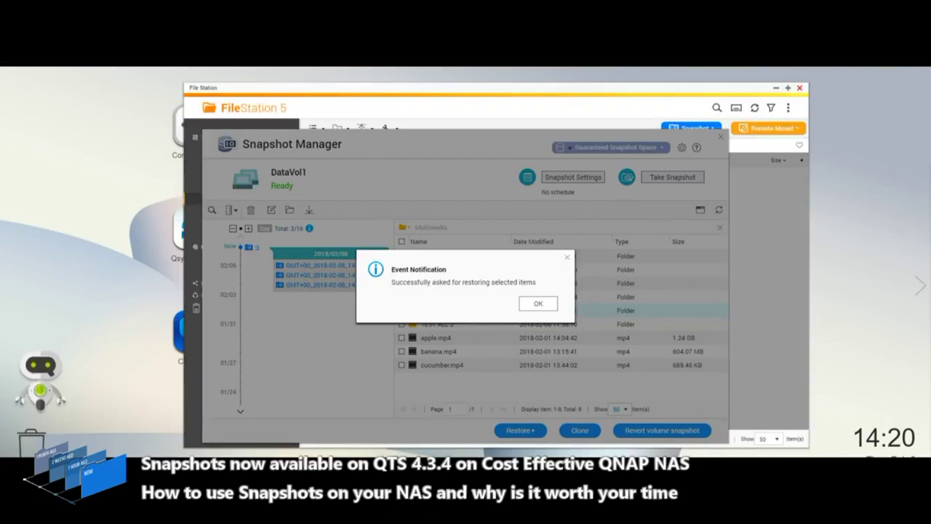
pyautogui.click(537, 304)
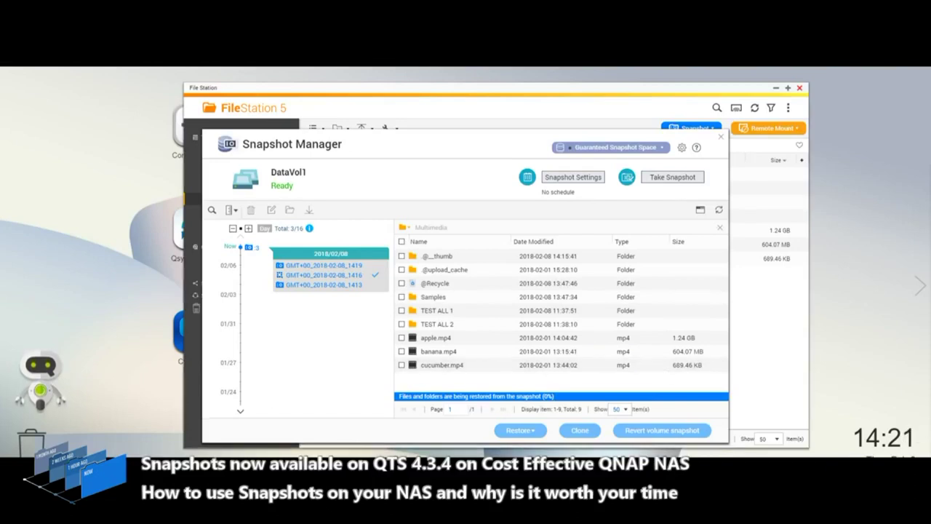
# Place the Snapshot Manager and File Station windows side by side and compare the live Multimedia folder with the 1416 snapshot.
pyautogui.moveTo(436, 143); pyautogui.dragTo(276, 274)
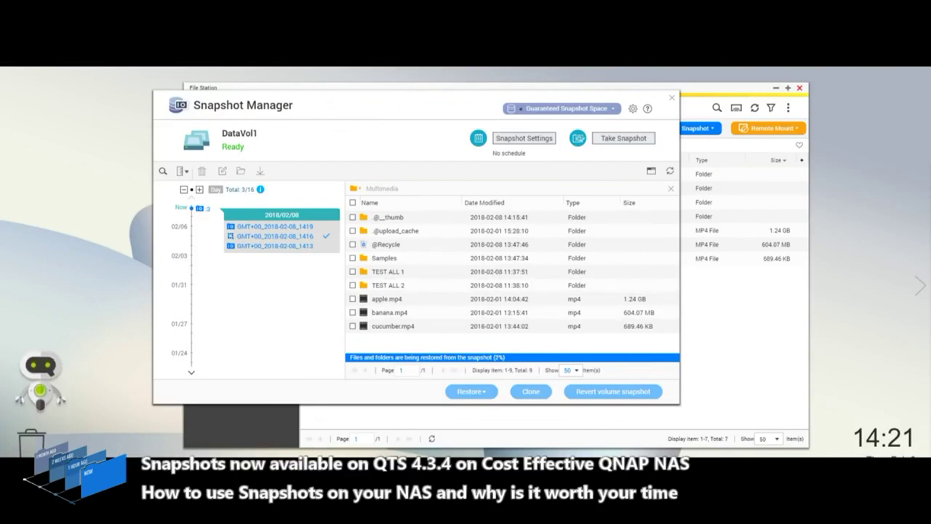
pyautogui.moveTo(400, 102); pyautogui.dragTo(200, 97)
pyautogui.moveTo(495, 87); pyautogui.dragTo(763, 91)
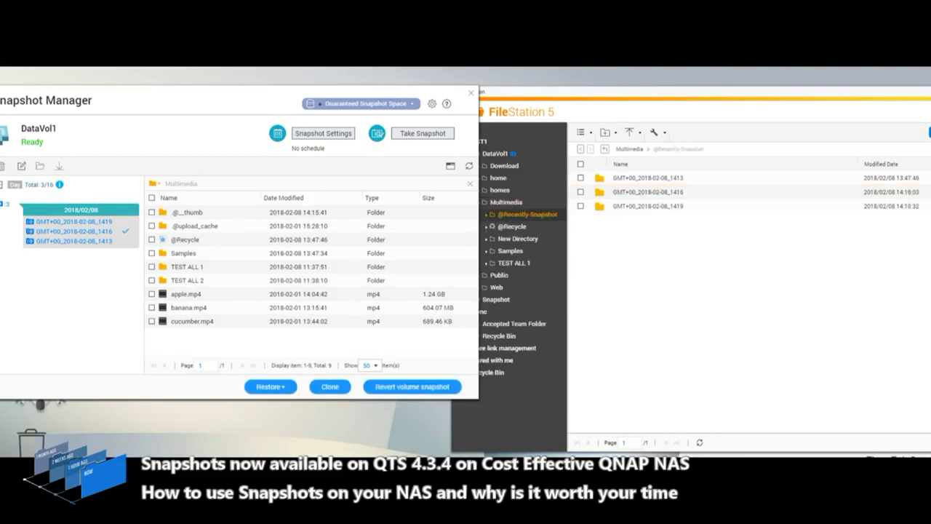
pyautogui.click(629, 149)
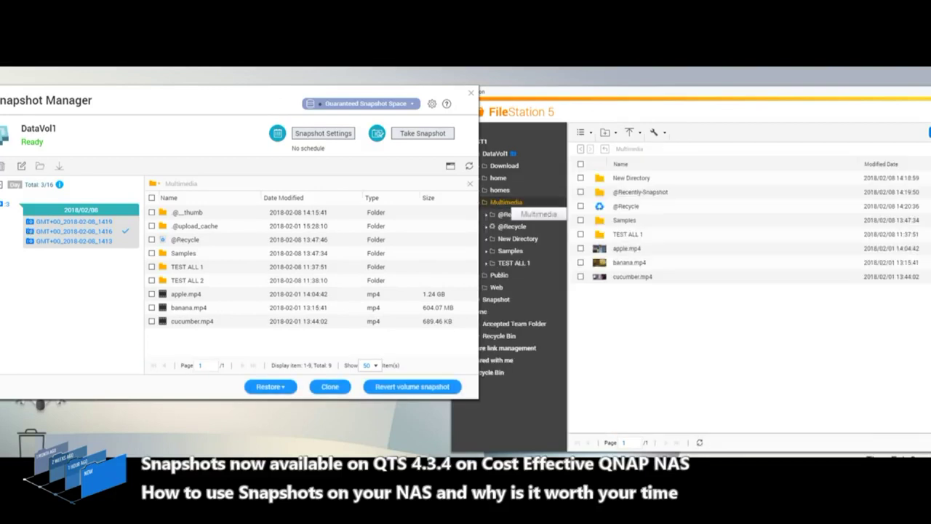
pyautogui.moveTo(626, 206)
pyautogui.mouseDown()
pyautogui.moveTo(630, 247)
pyautogui.moveTo(626, 205)
pyautogui.mouseUp()
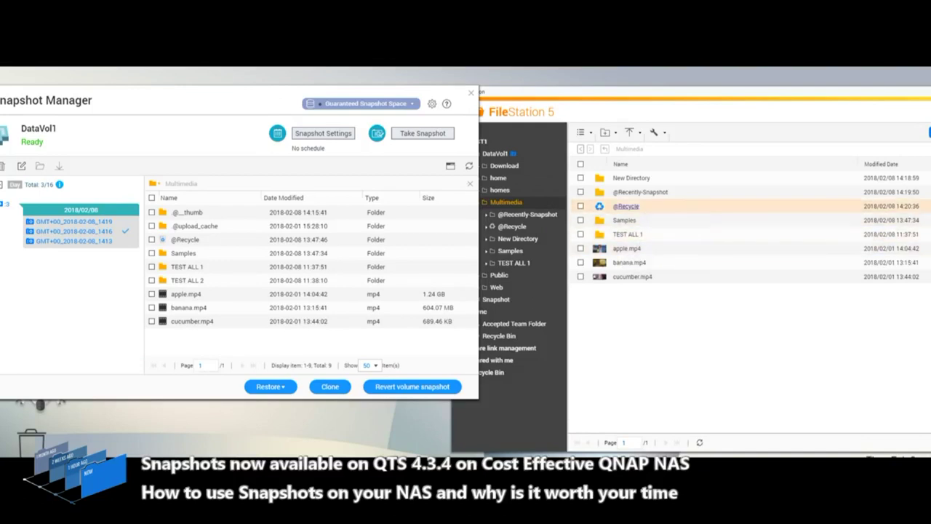
pyautogui.click(628, 234)
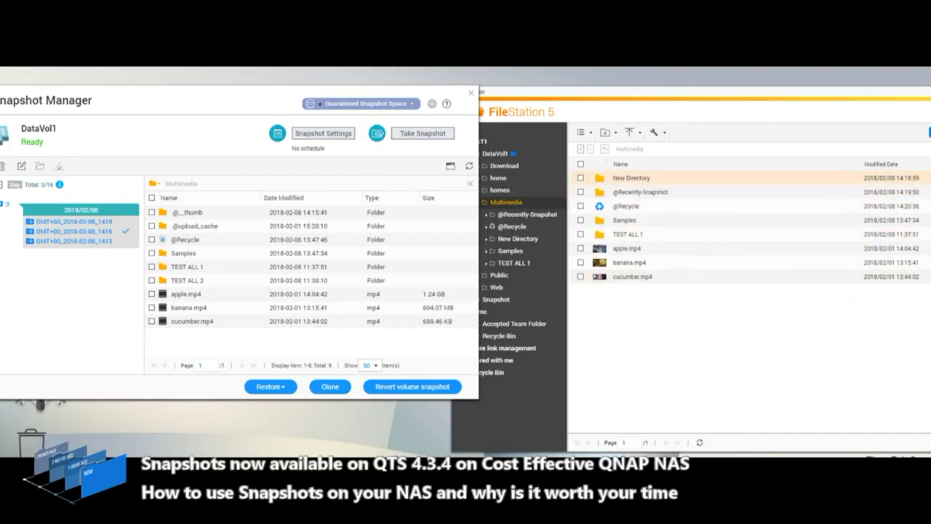
pyautogui.click(627, 234)
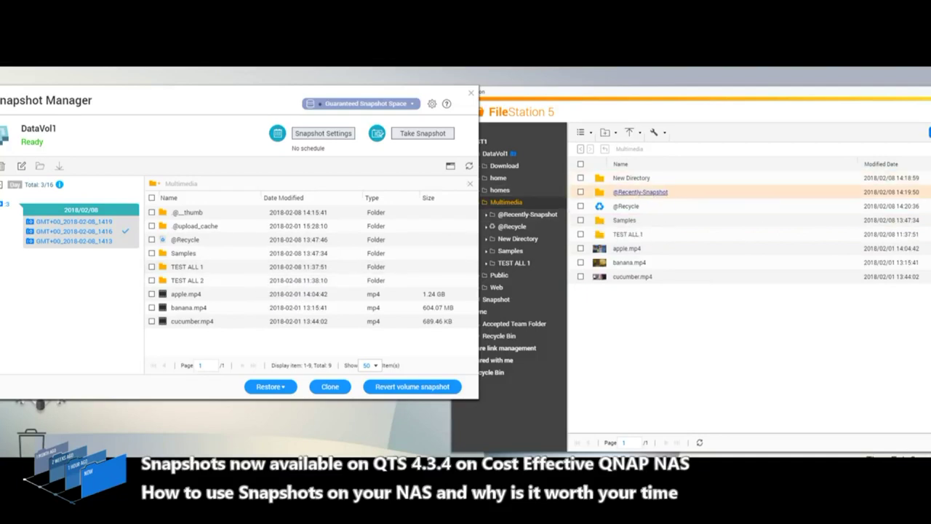
pyautogui.doubleClick(641, 192)
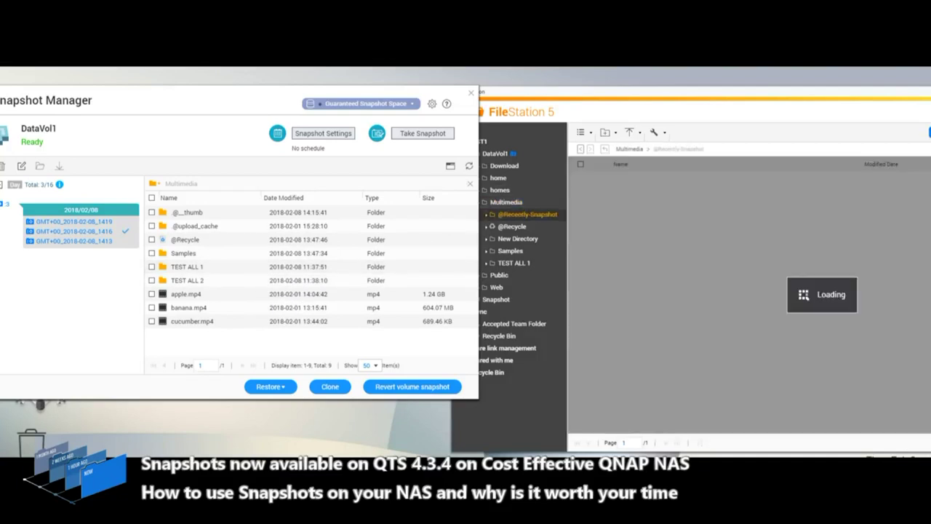
pyautogui.click(648, 192)
pyautogui.doubleClick(647, 192)
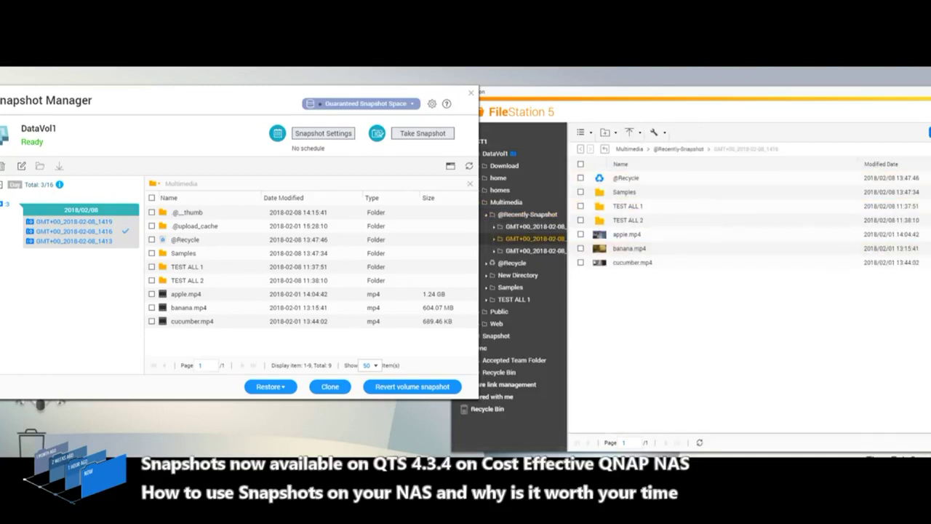
pyautogui.click(629, 148)
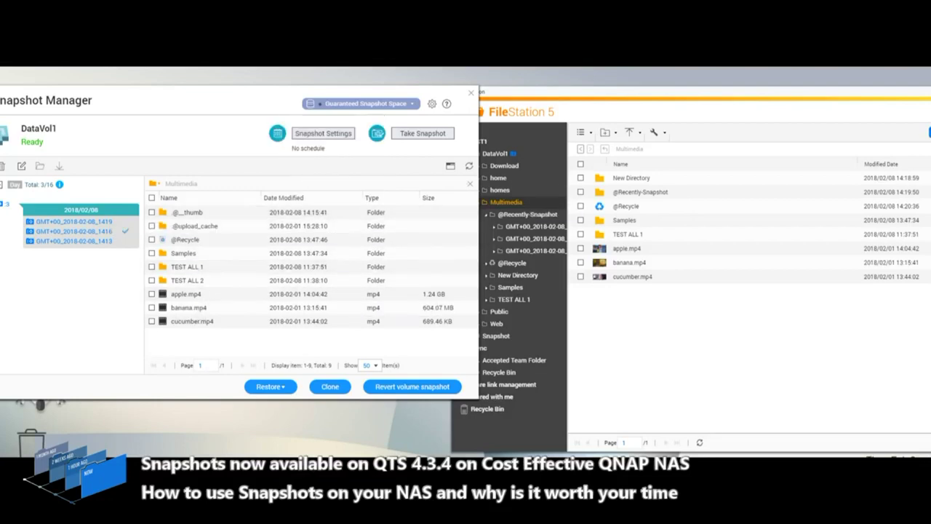
# Close Snapshot Manager and permanently delete New Directory, Samples, TEST ALL 1, apple.mp4, banana.mp4 and cucumber.mp4 from Multimedia.
pyautogui.click(632, 277)
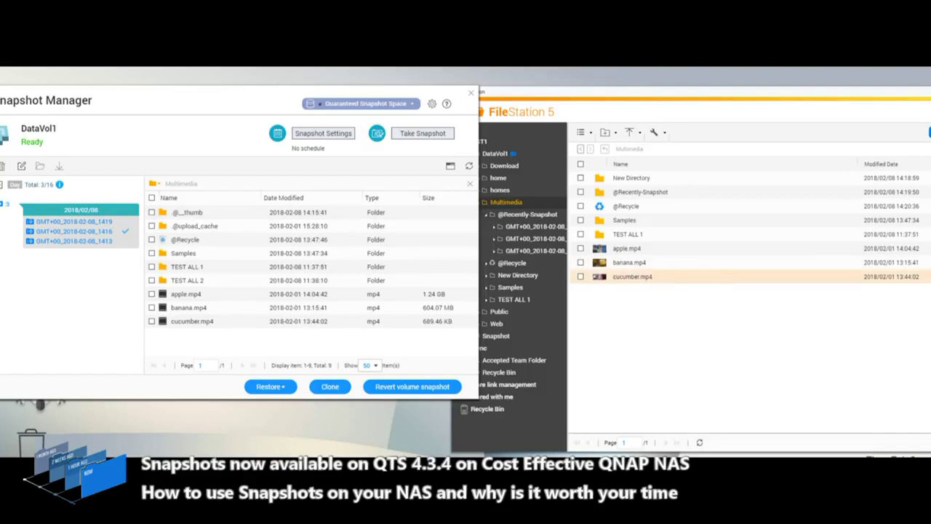
pyautogui.click(581, 277)
pyautogui.click(581, 262)
pyautogui.click(581, 248)
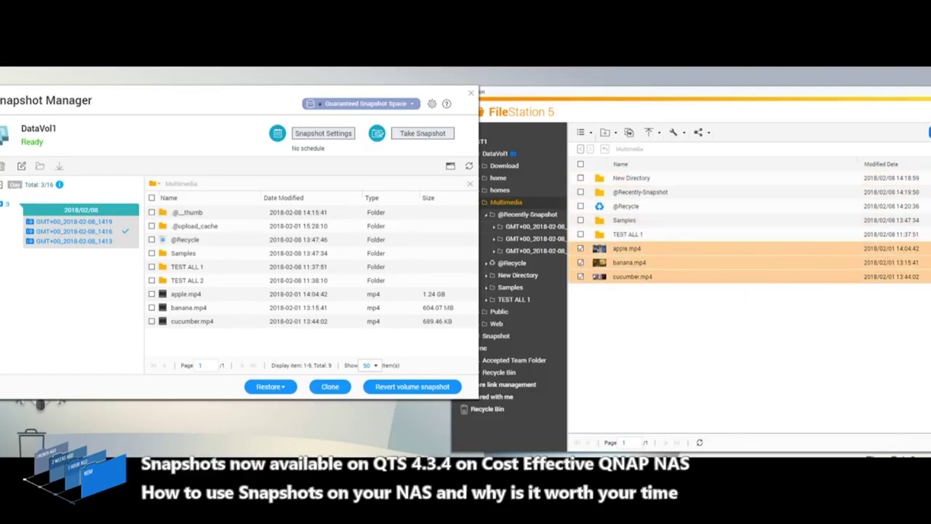
pyautogui.click(470, 93)
pyautogui.click(512, 318)
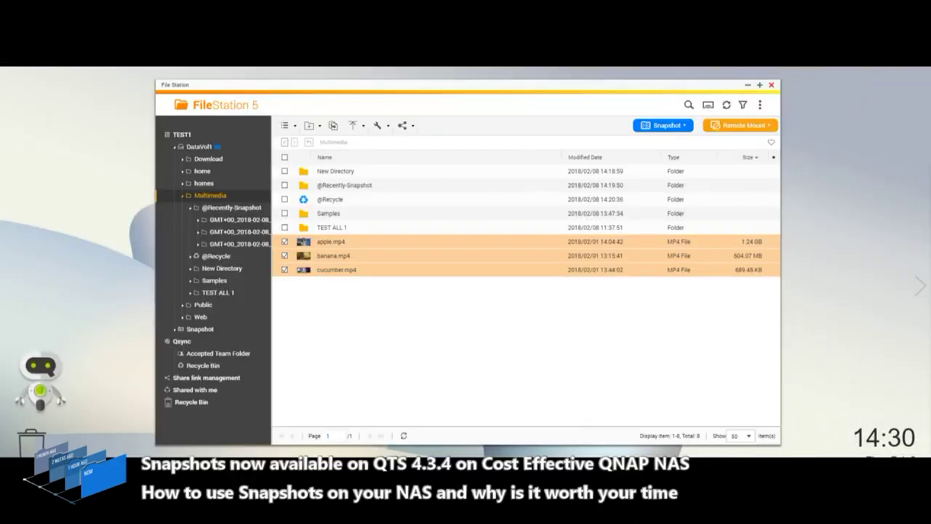
pyautogui.click(284, 227)
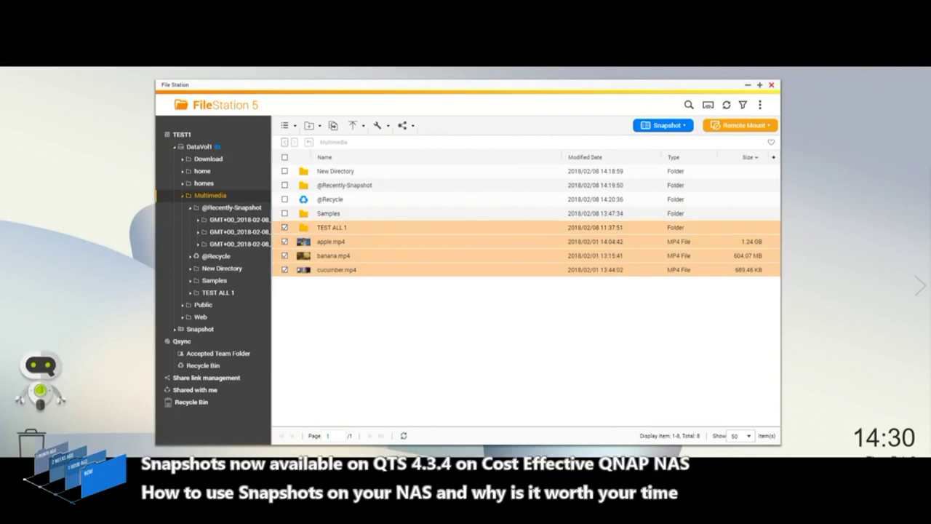
pyautogui.click(284, 213)
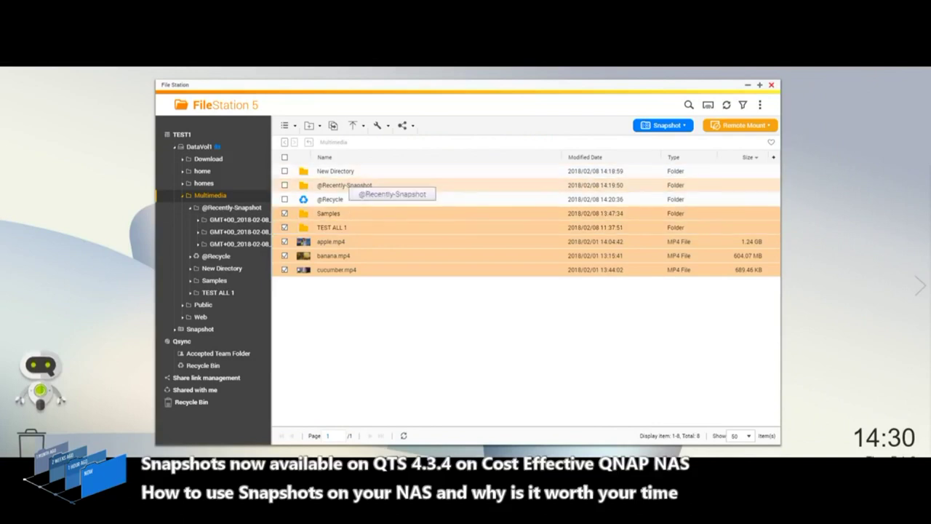
pyautogui.keyDown('ctrl'); pyautogui.click(446, 171); pyautogui.keyUp('ctrl')
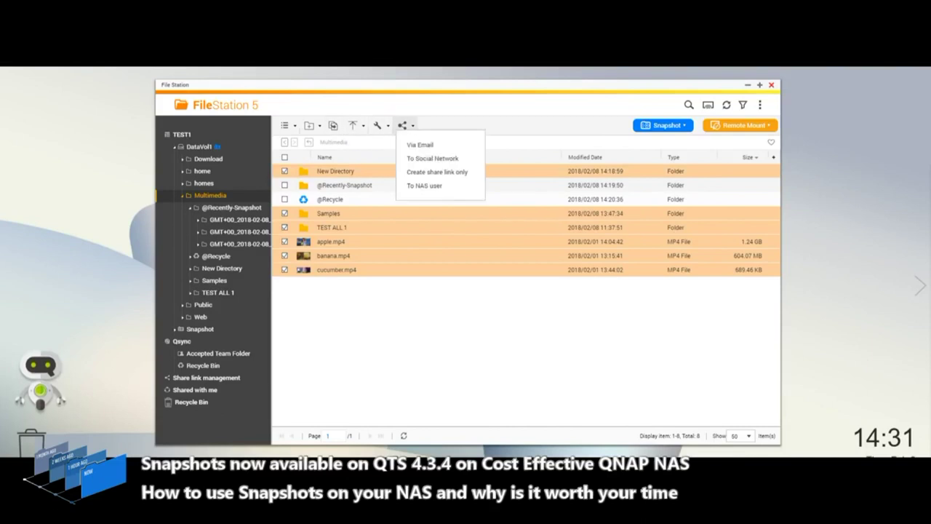
pyautogui.click(377, 125)
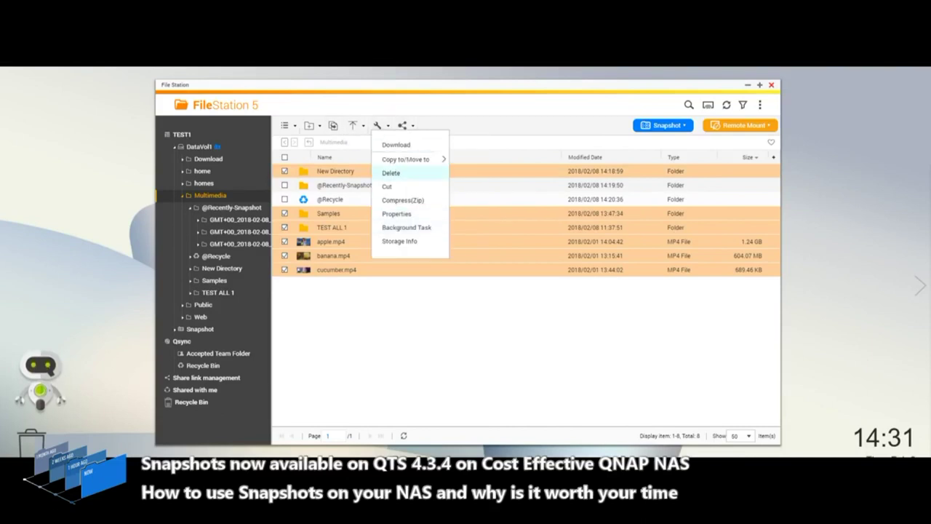
pyautogui.click(403, 173)
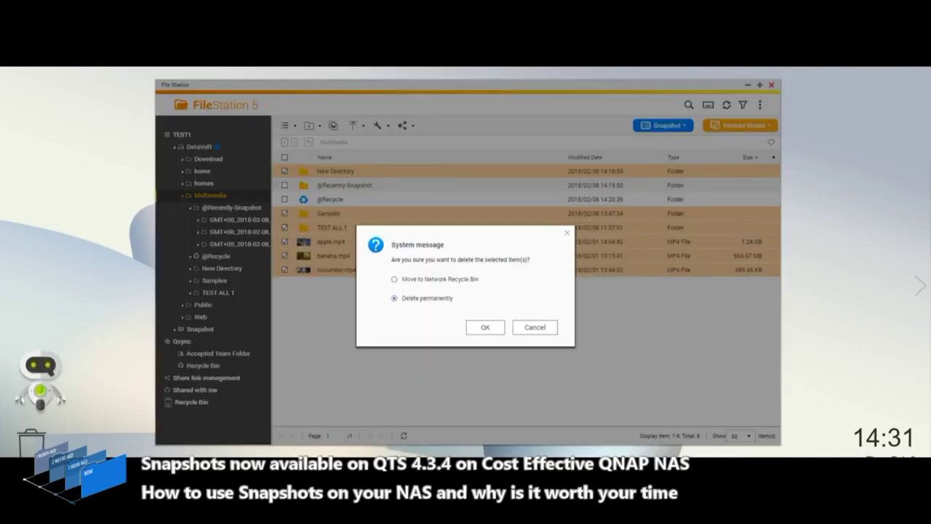
pyautogui.click(485, 327)
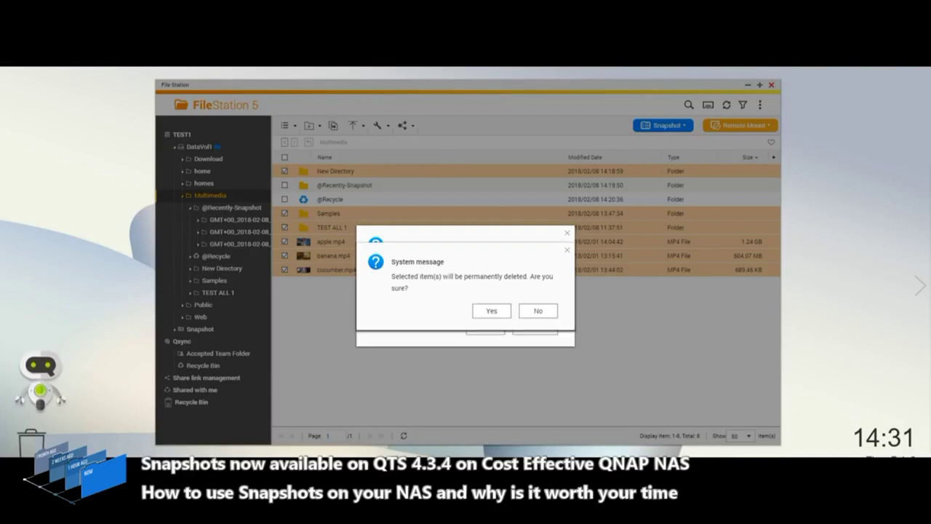
pyautogui.press('Return')
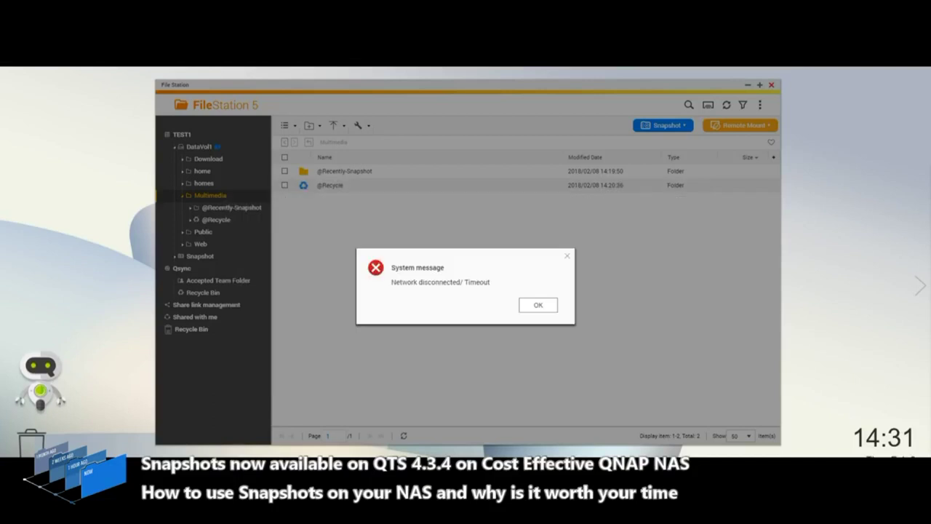
pyautogui.press('Return')
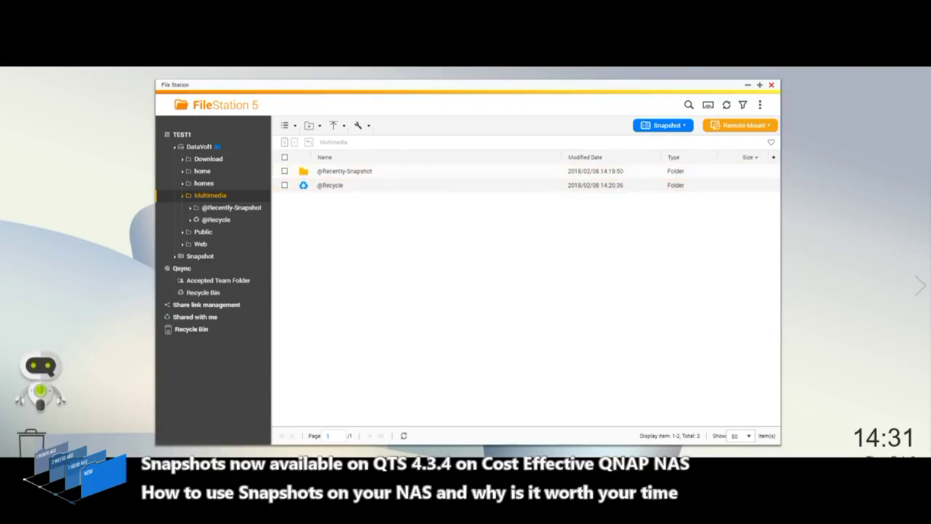
# Take a new DataVol1 snapshot kept for 20 days with the description SNAP 4.
pyautogui.click(663, 125)
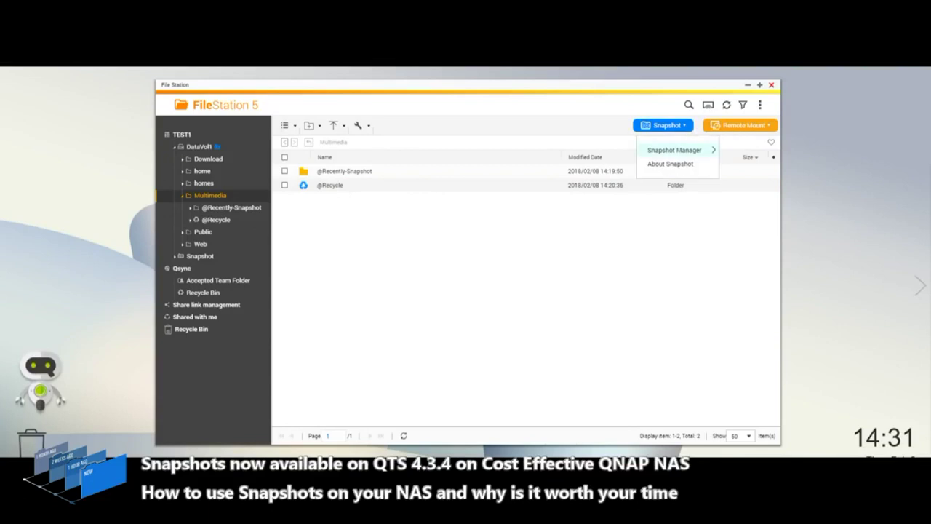
pyautogui.click(675, 150)
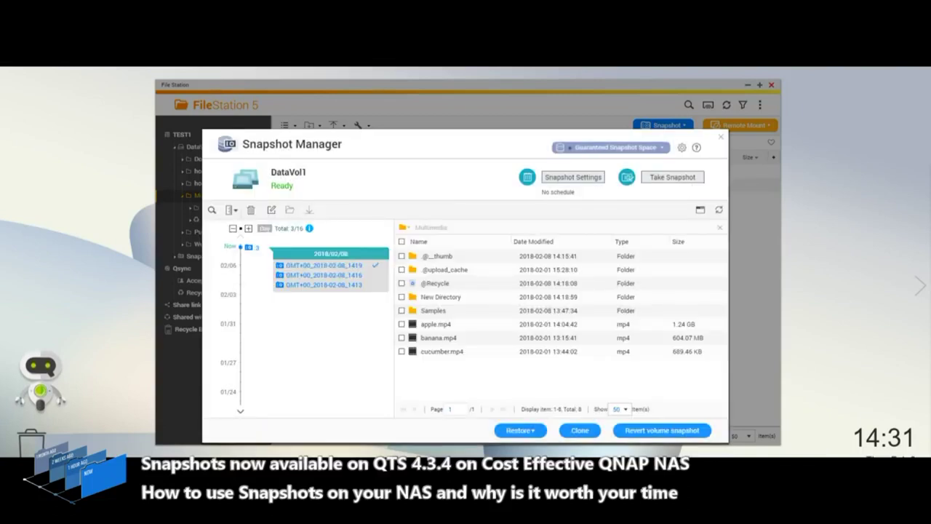
pyautogui.click(677, 177)
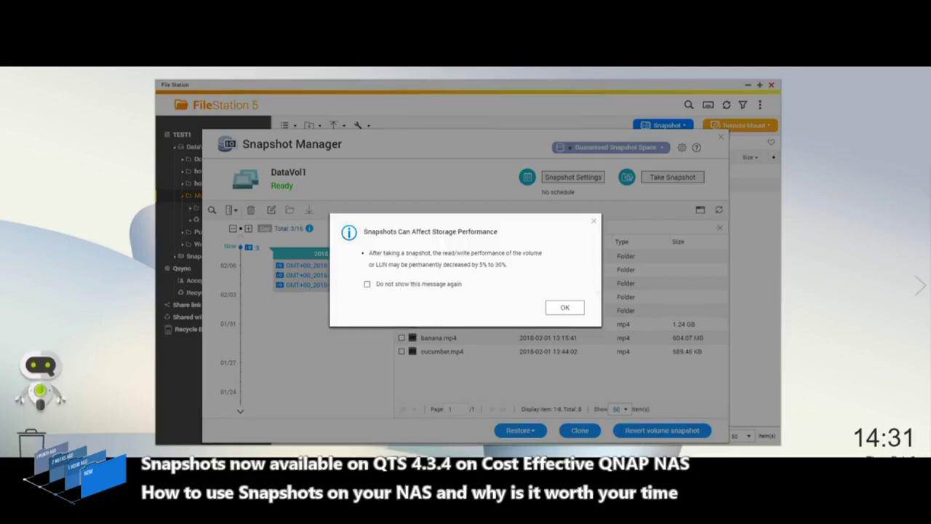
pyautogui.click(565, 307)
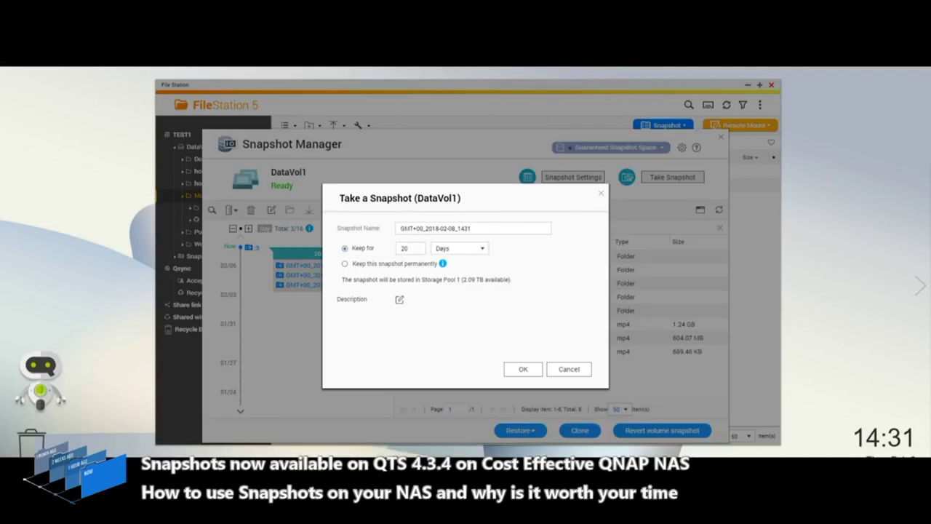
pyautogui.click(400, 299)
pyautogui.click(394, 316)
pyautogui.write('SNAP 4')
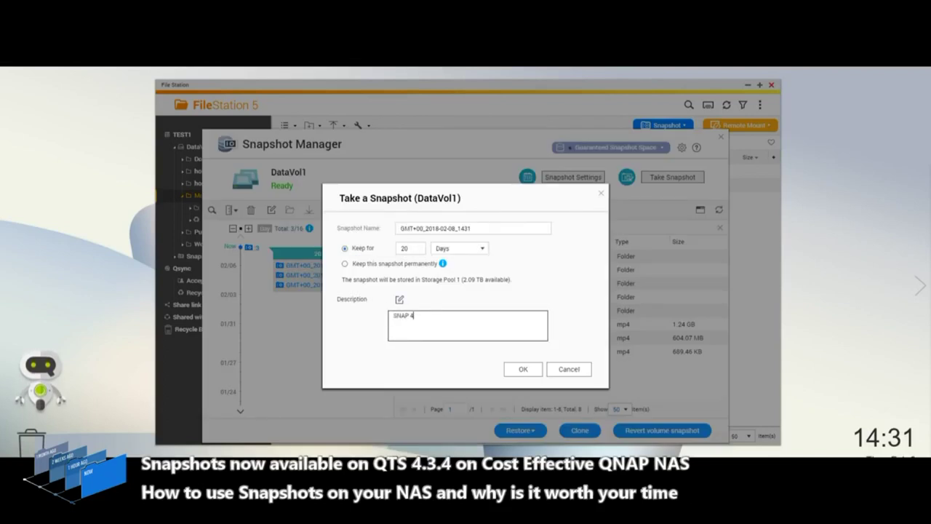
pyautogui.click(523, 369)
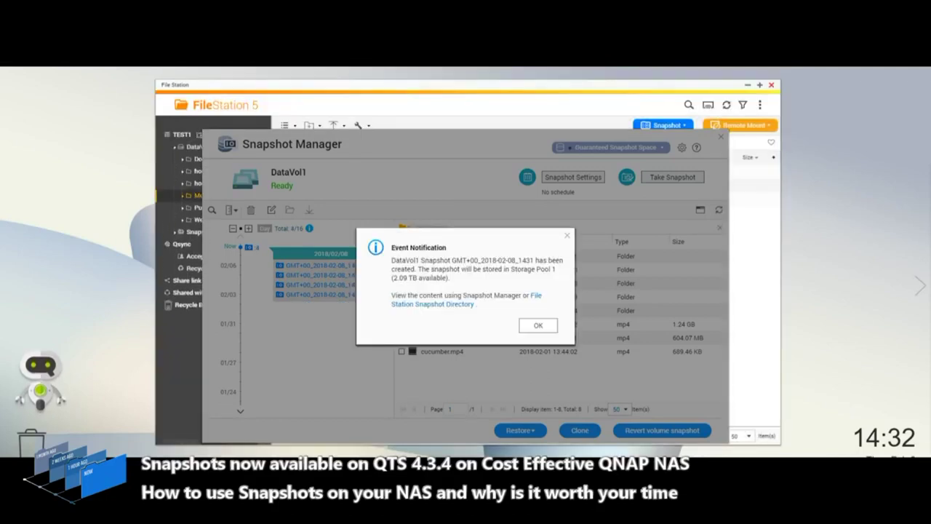
pyautogui.click(538, 326)
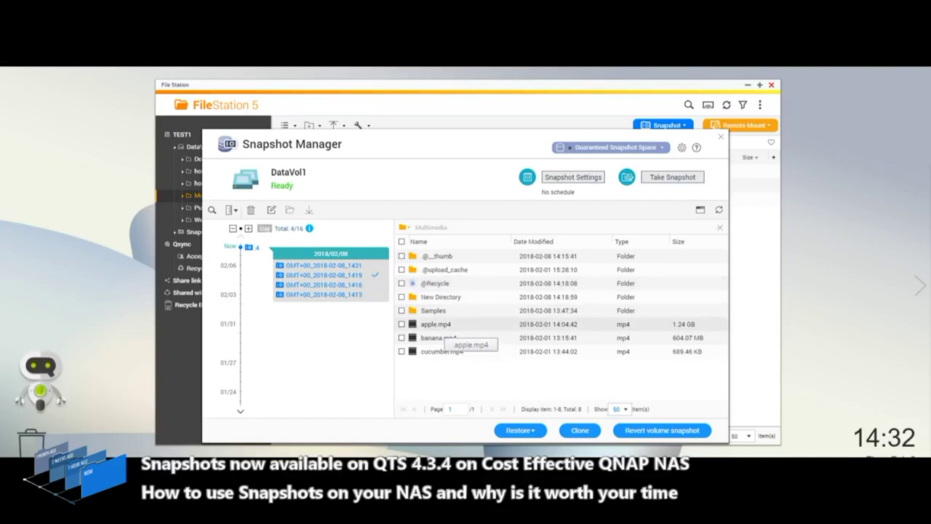
# Examine the Multimedia folder in the new 1431 snapshot and in the older 1419 and 1413 snapshots.
pyautogui.click(324, 265)
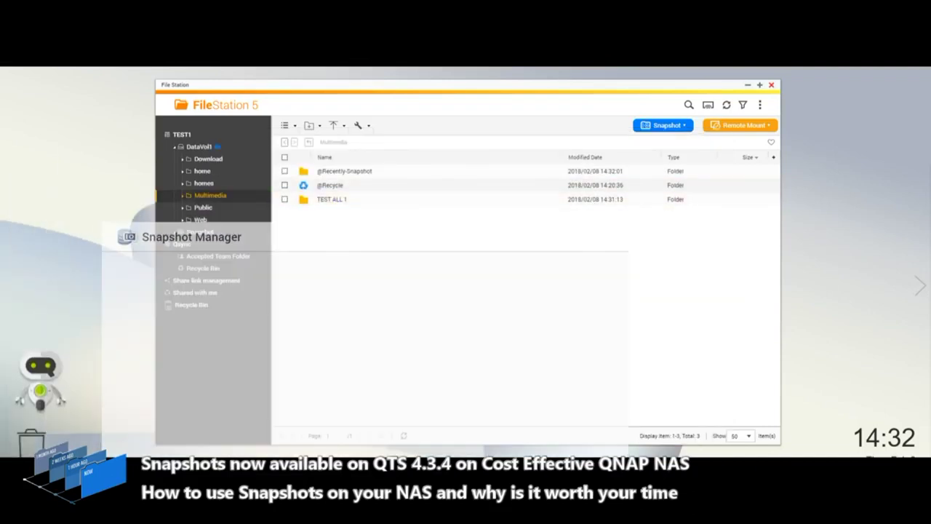
pyautogui.click(312, 259)
pyautogui.click(313, 277)
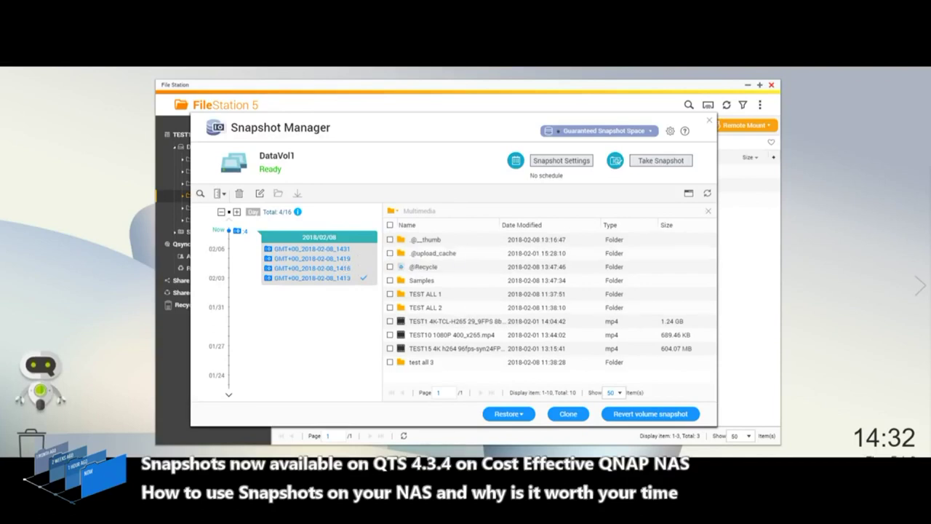
pyautogui.click(390, 224)
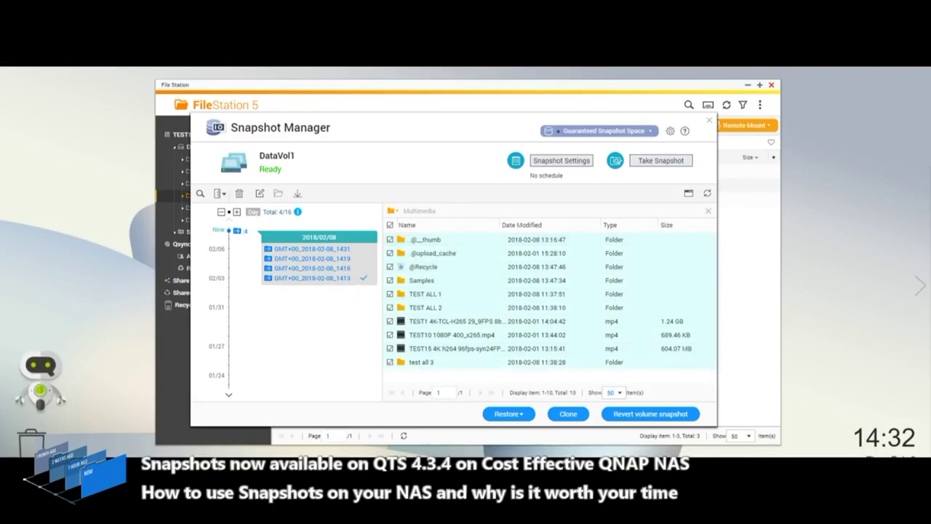
pyautogui.click(390, 225)
pyautogui.click(390, 240)
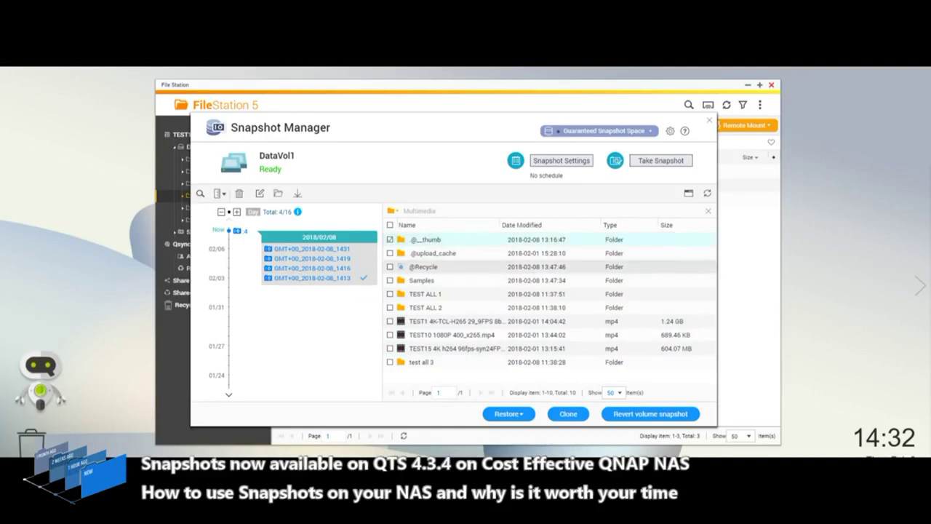
pyautogui.click(390, 240)
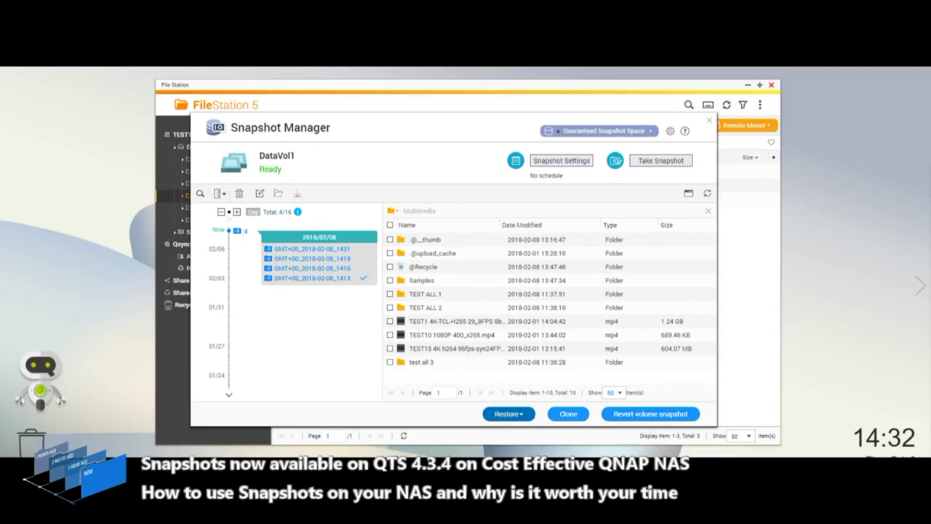
# Review the restore, clone and volume revert options for the 1413 snapshot, including restoring folders to another location, without applying any.
pyautogui.click(508, 413)
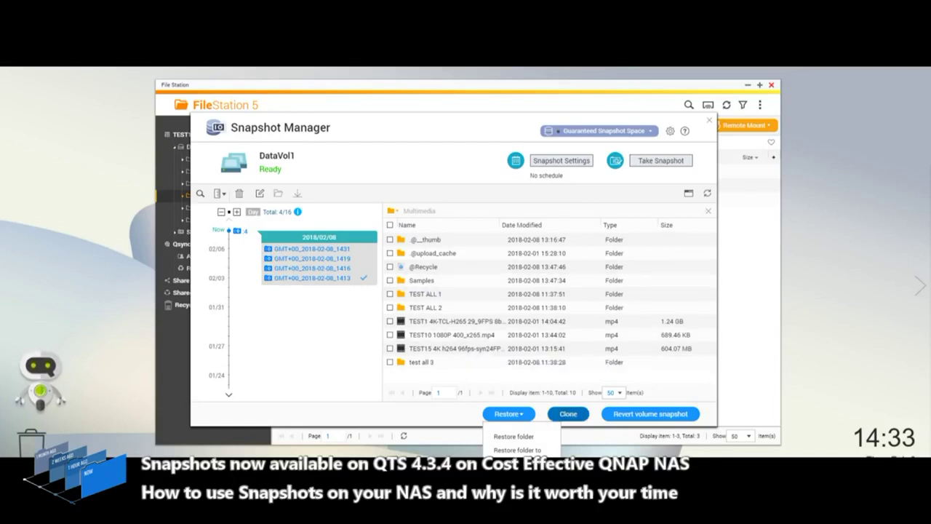
pyautogui.click(568, 414)
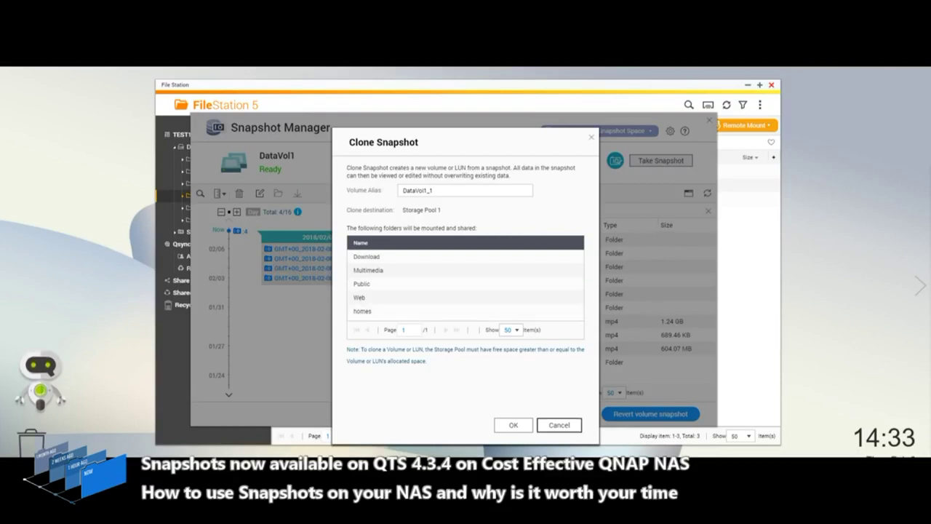
pyautogui.click(559, 425)
pyautogui.click(650, 414)
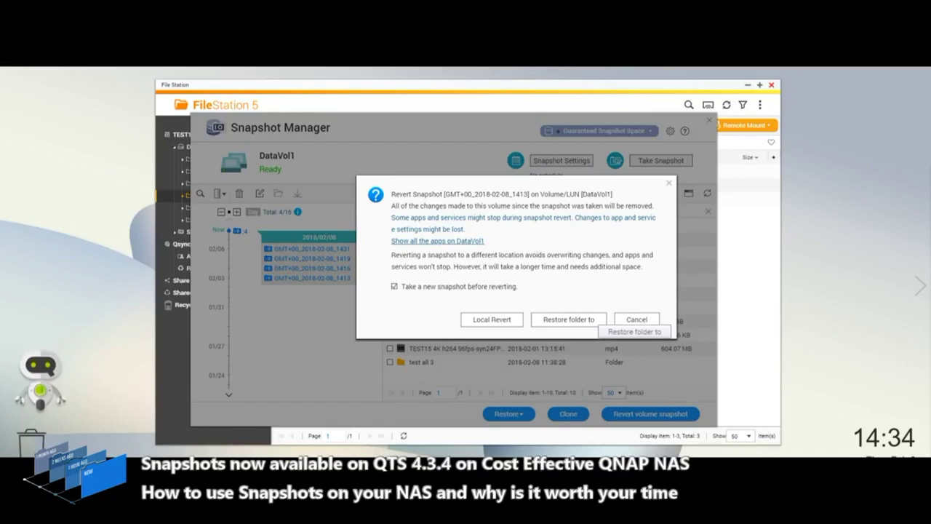
pyautogui.click(586, 320)
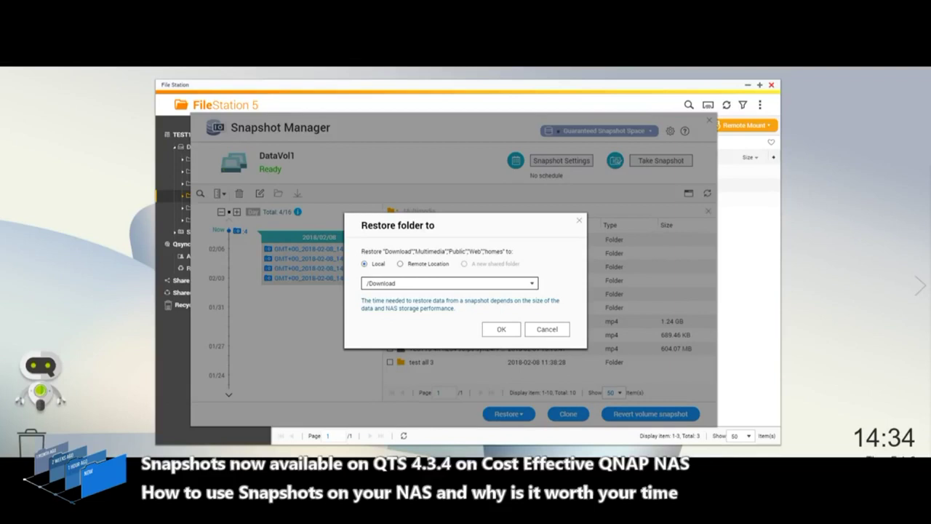
pyautogui.click(547, 329)
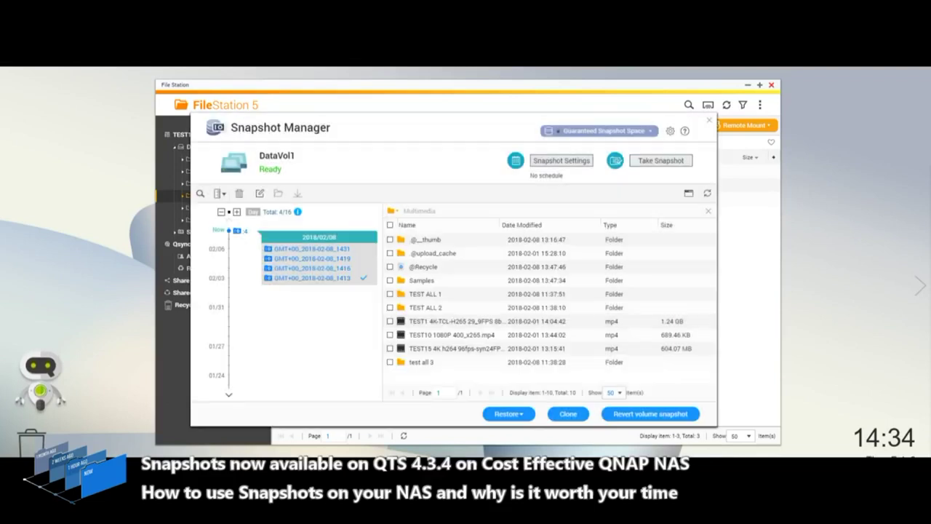
# Compare the Multimedia folder contents between the 1431 and 1419 snapshots.
pyautogui.click(340, 258)
pyautogui.click(322, 249)
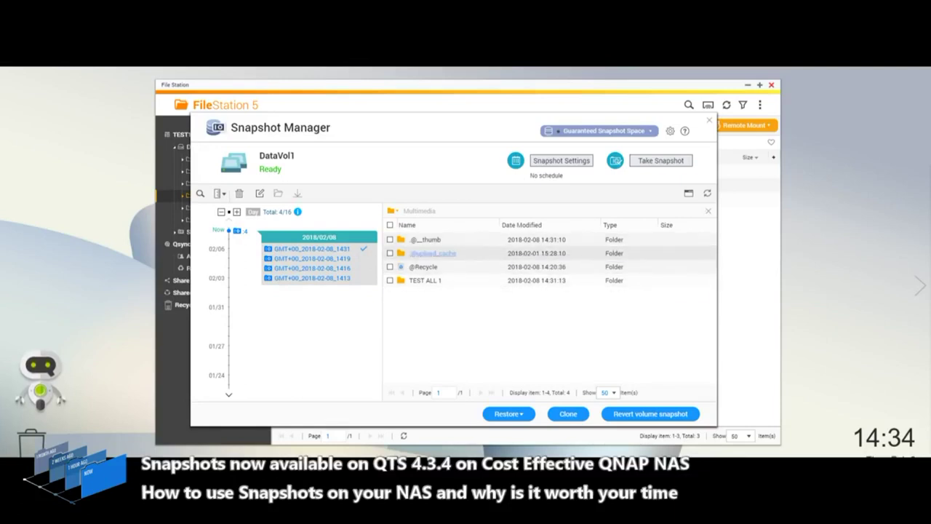
pyautogui.click(320, 259)
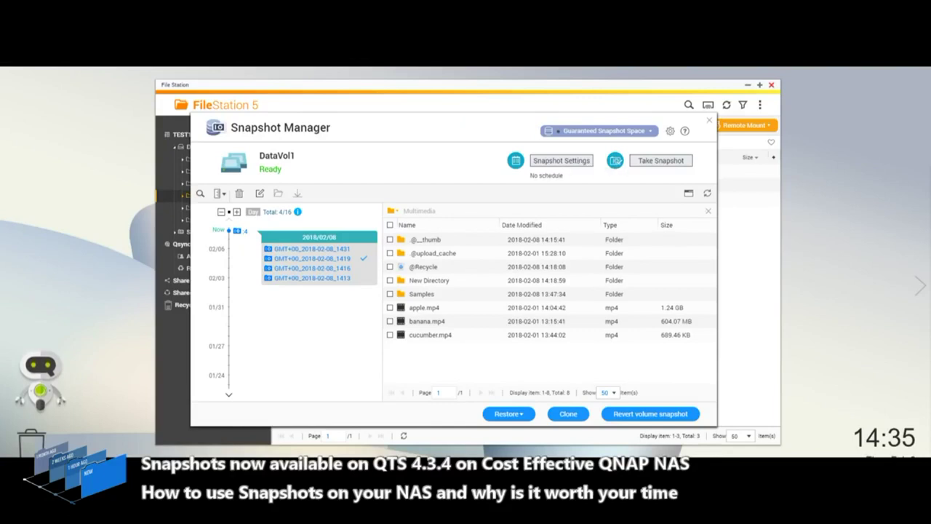
# Review the schedule, smart snapshot and guaranteed snapshot space settings for DataVol1 and leave without changing them.
pyautogui.click(561, 160)
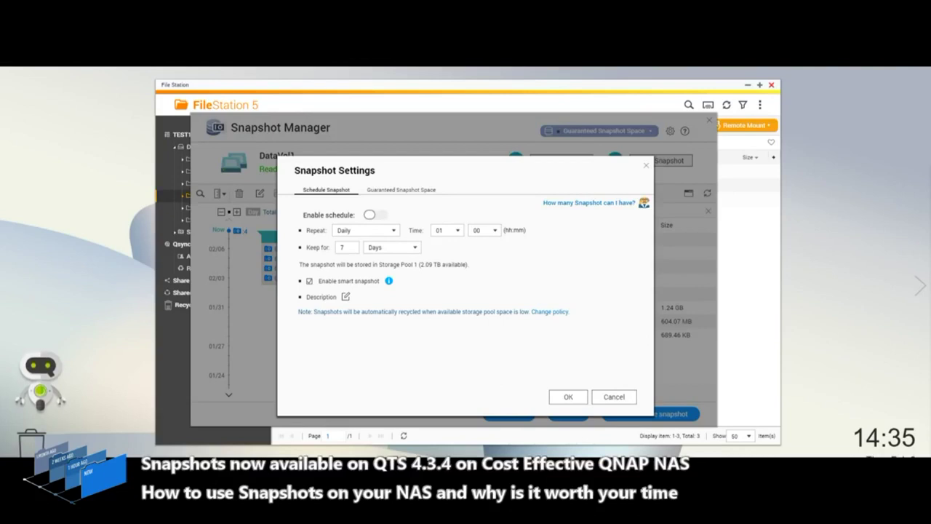
pyautogui.click(389, 281)
pyautogui.click(401, 189)
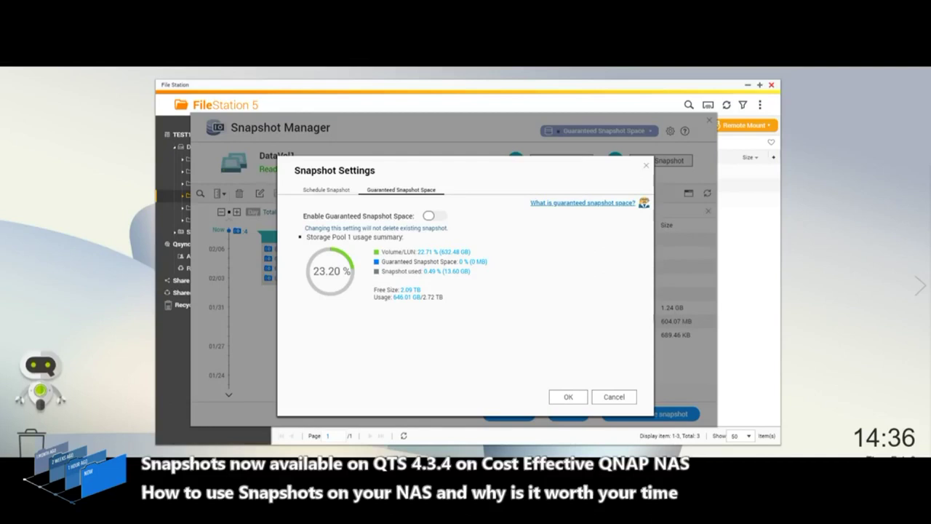
pyautogui.click(613, 396)
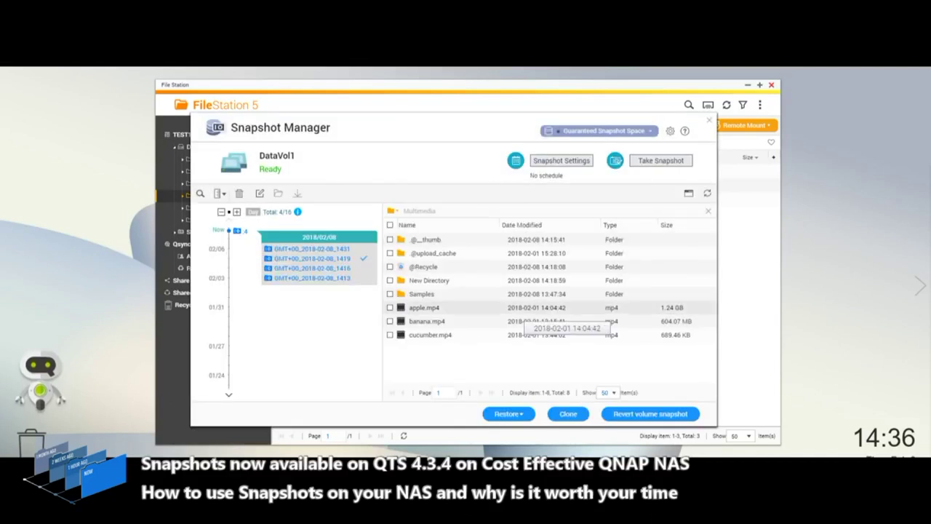